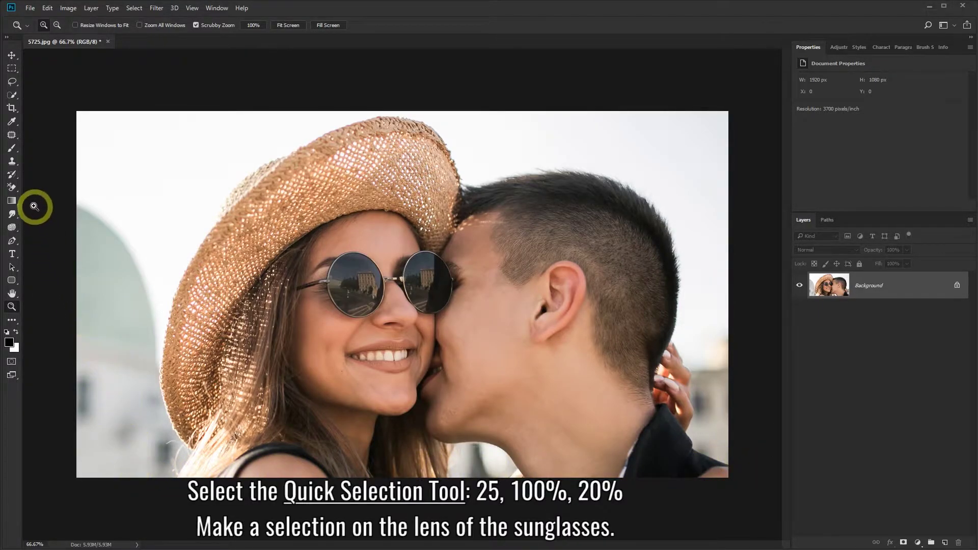
Step: Quick-select both dark sunglass lenses using a 25 px, 100% hardness, 20% spacing brush
click(13, 96)
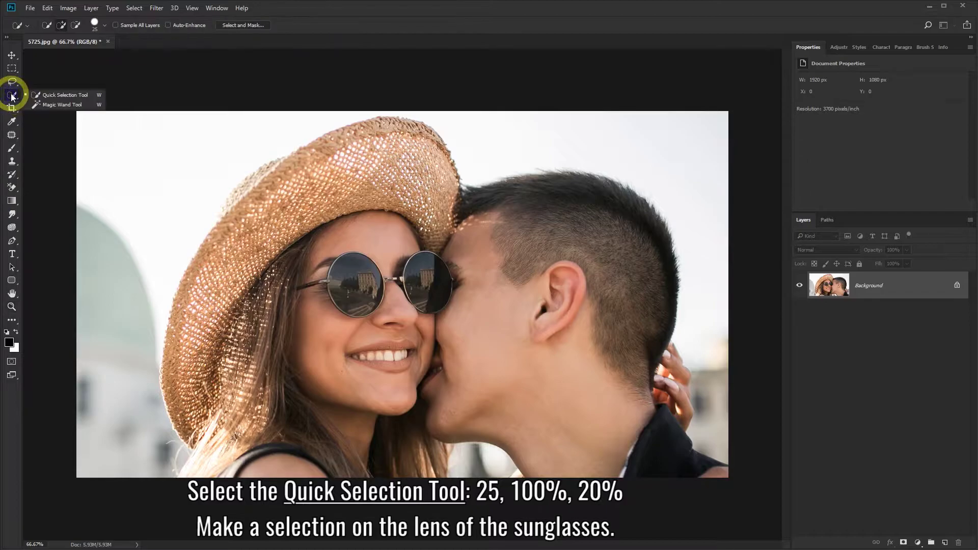
click(39, 95)
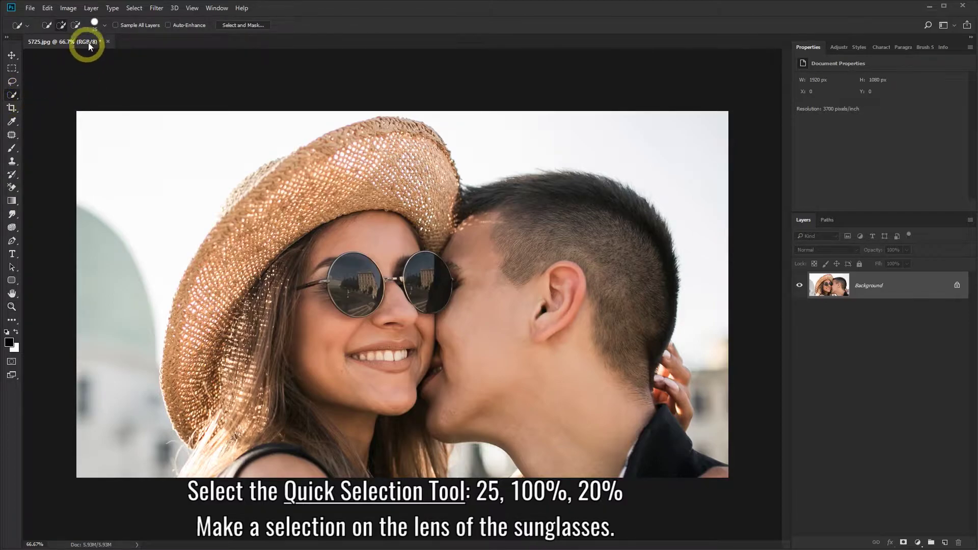
click(105, 27)
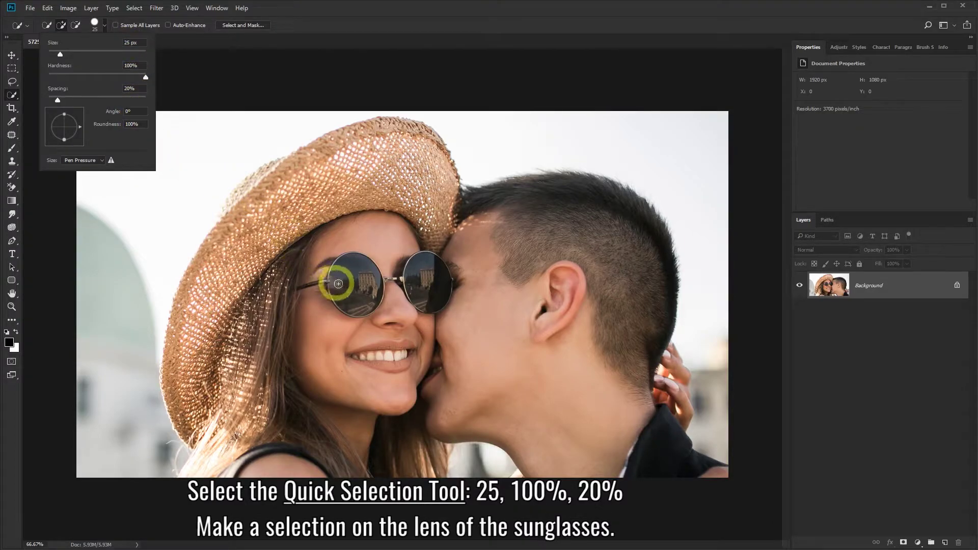
drag(357, 297, 432, 287)
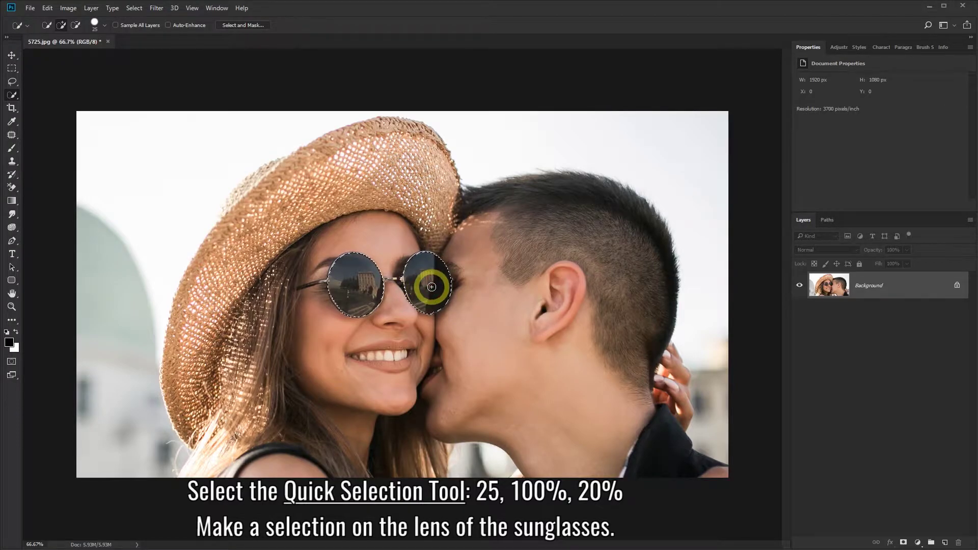
scroll(391, 294, up, 3)
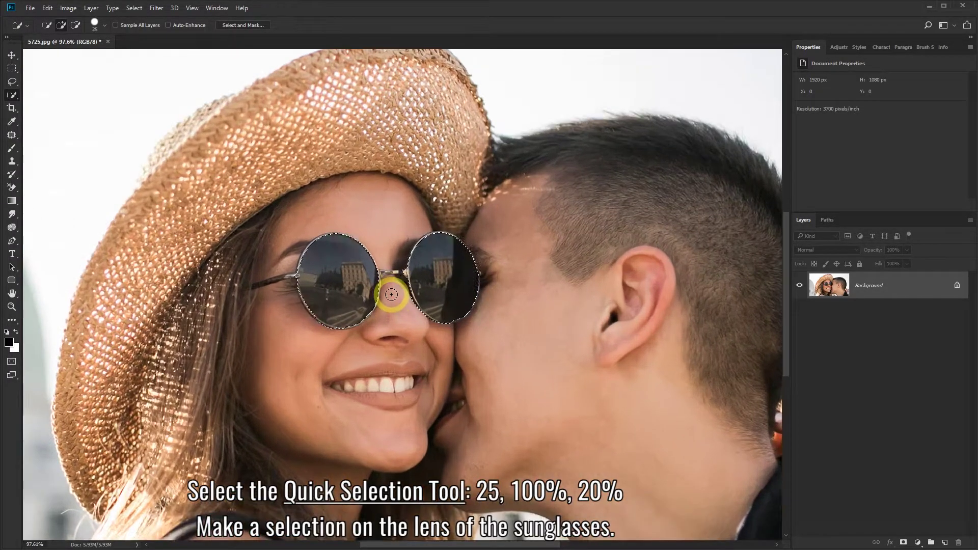
scroll(391, 295, up, 2)
scroll(391, 294, up, 2)
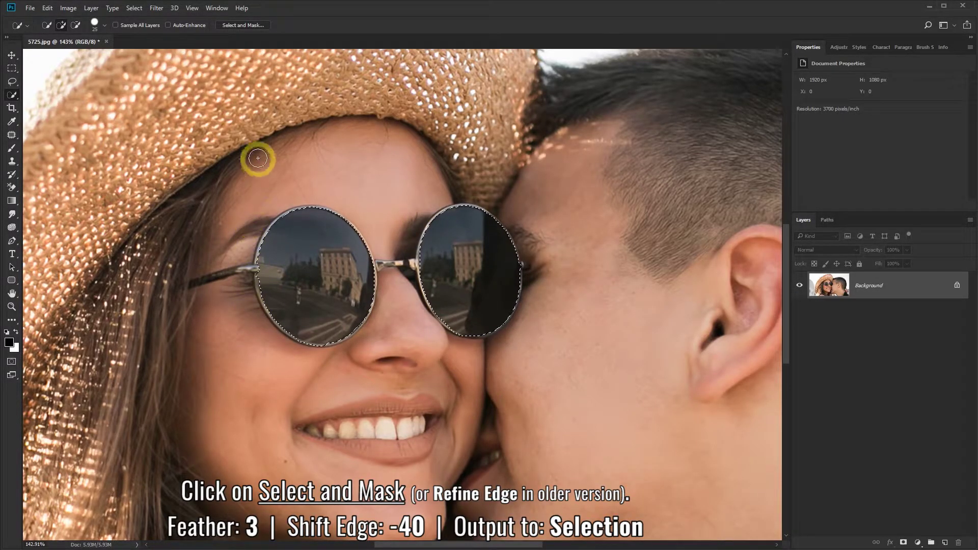
Step: Refine the lens selection in Select and Mask with Feather 3 px, Shift Edge -40%, output to Selection
click(247, 27)
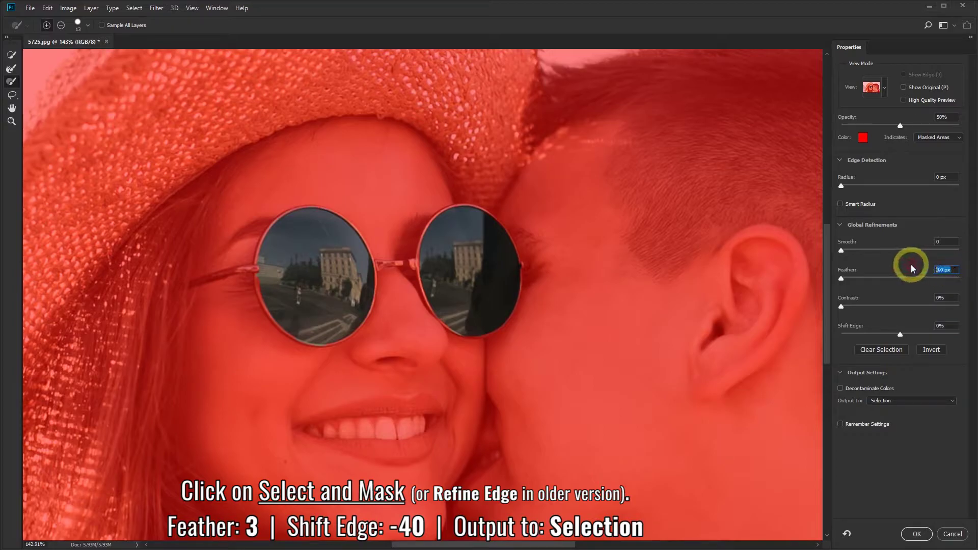
text(3)
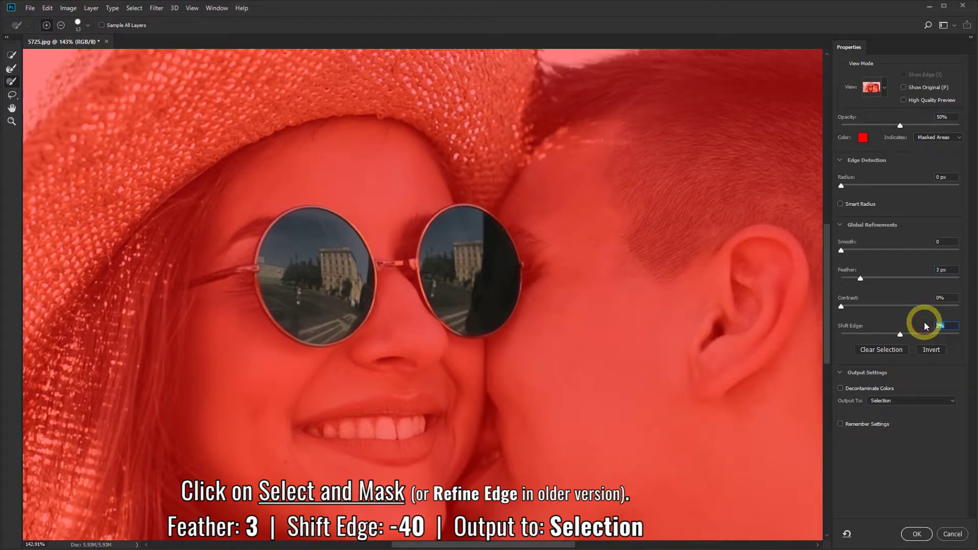
text(-40)
click(951, 403)
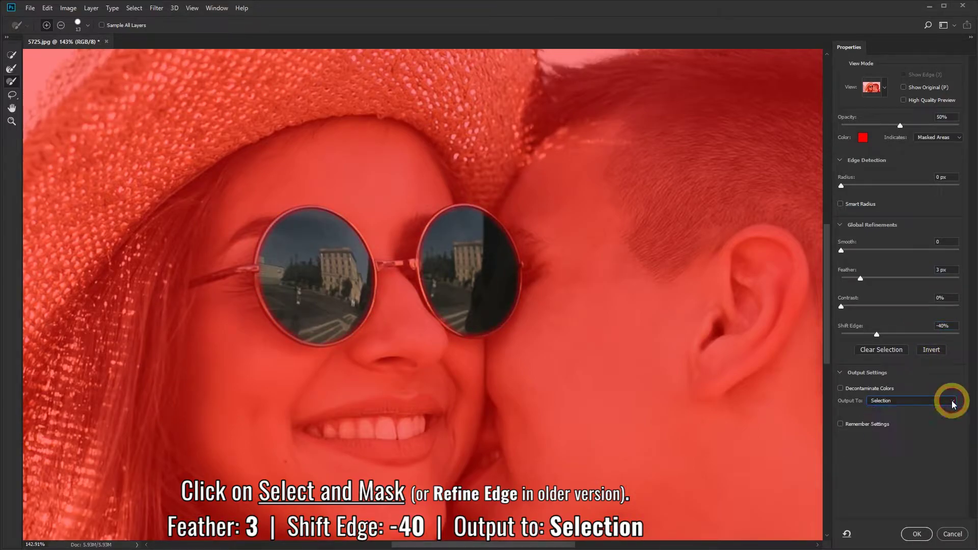
click(917, 535)
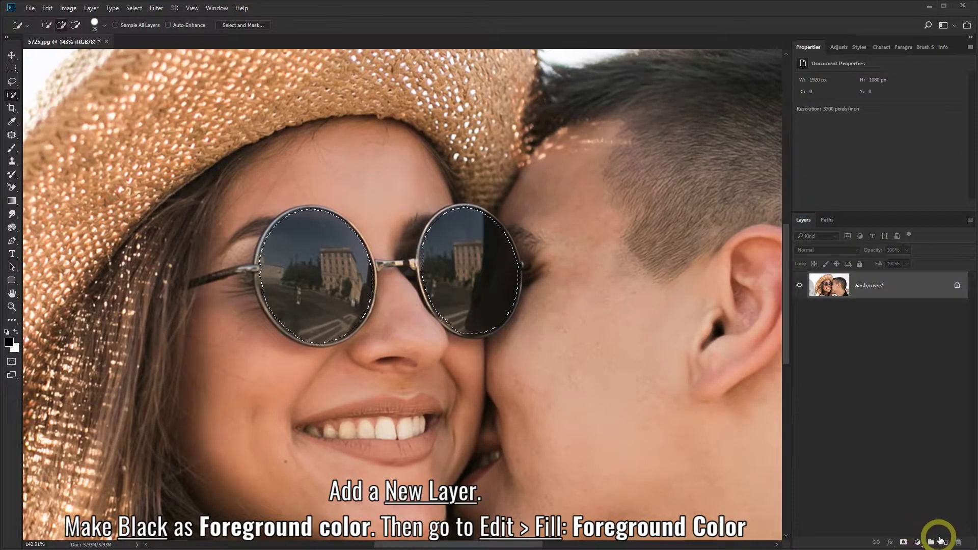
Step: Add a new layer and fill the lens selection with the black foreground colour
click(945, 542)
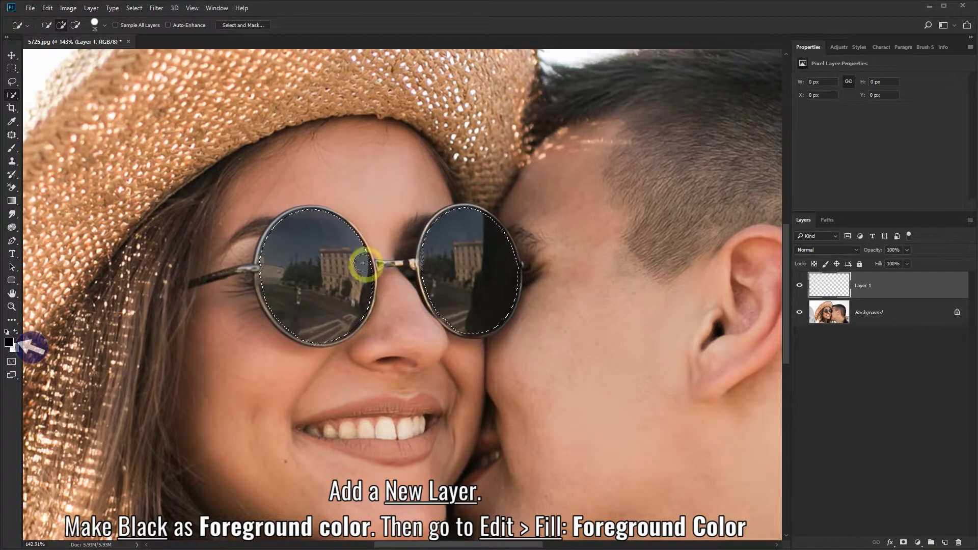
click(49, 11)
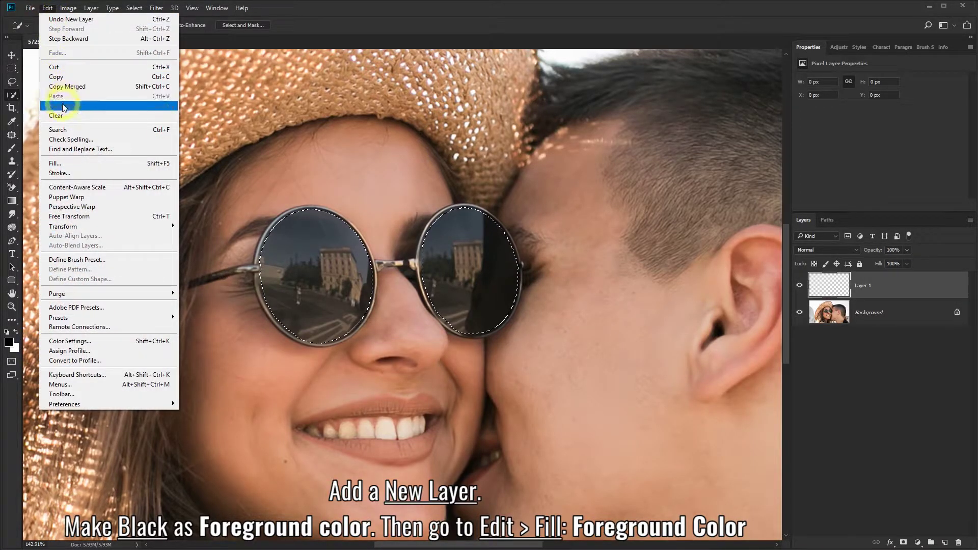
click(70, 164)
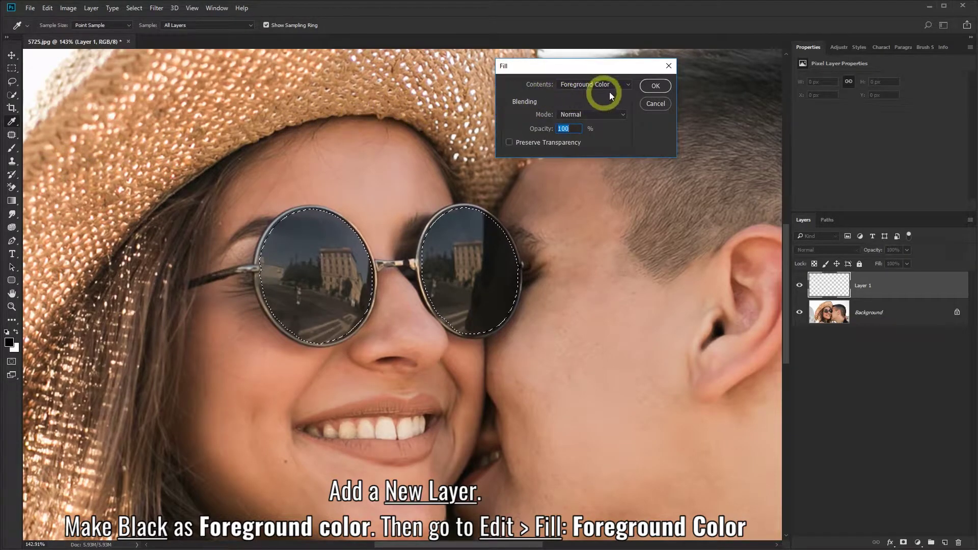
click(658, 86)
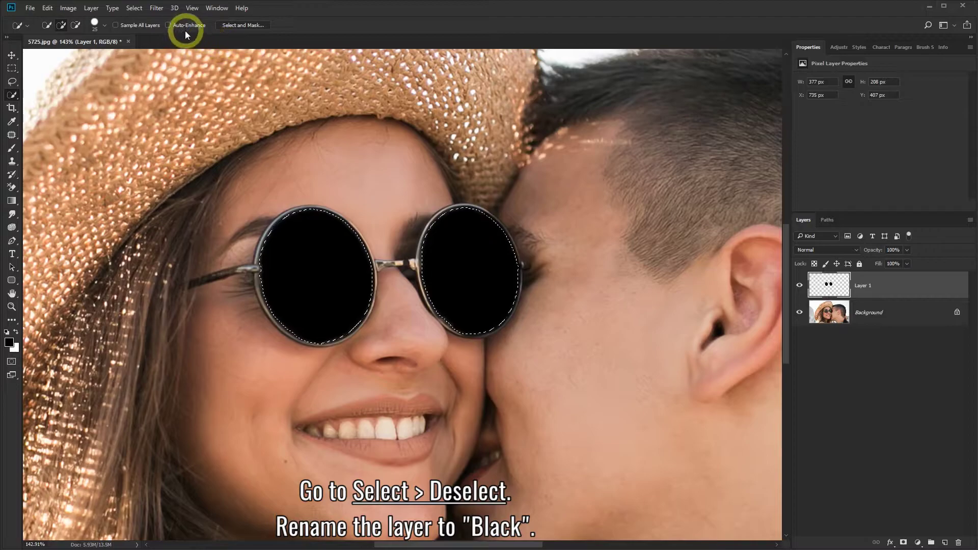
Step: Deselect the lenses and rename Layer 1 to Black
click(134, 8)
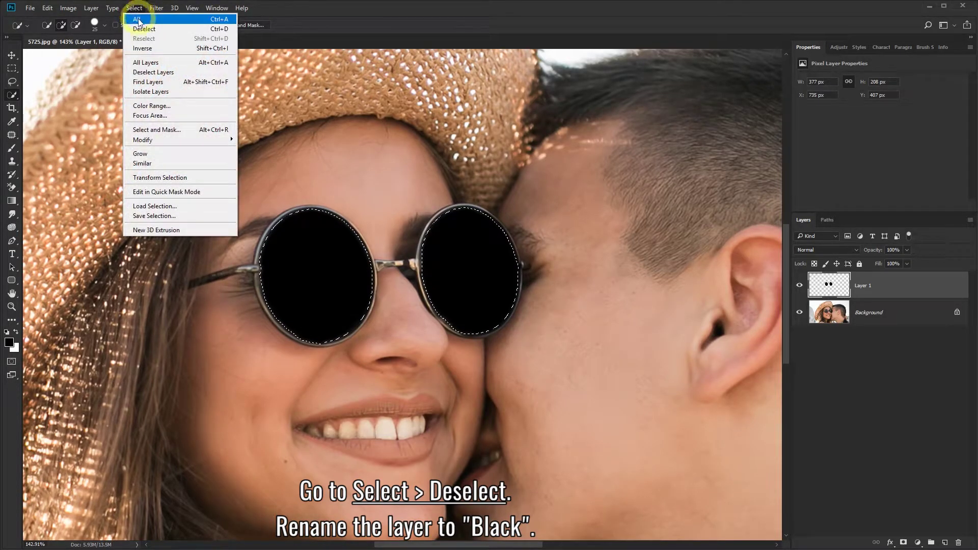
click(145, 31)
click(857, 281)
text(Black)
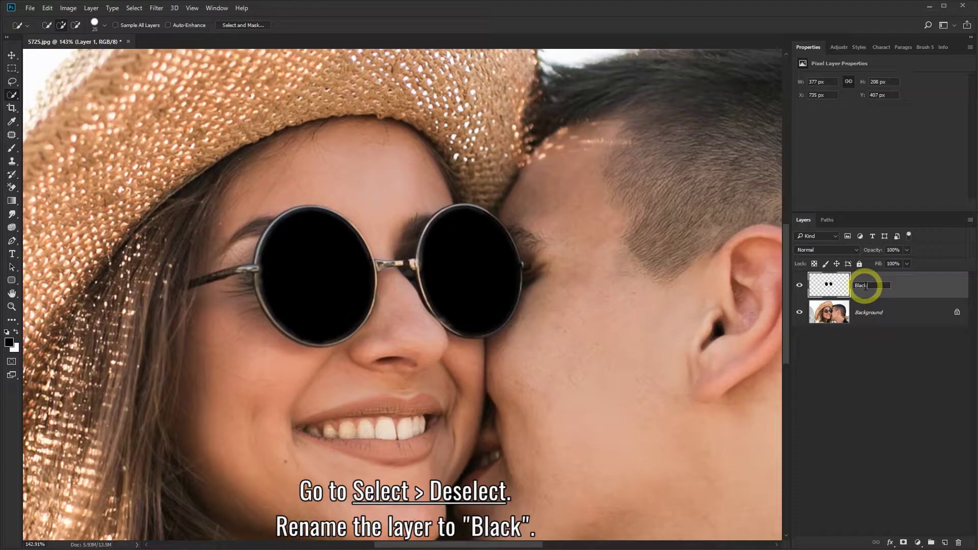
click(904, 286)
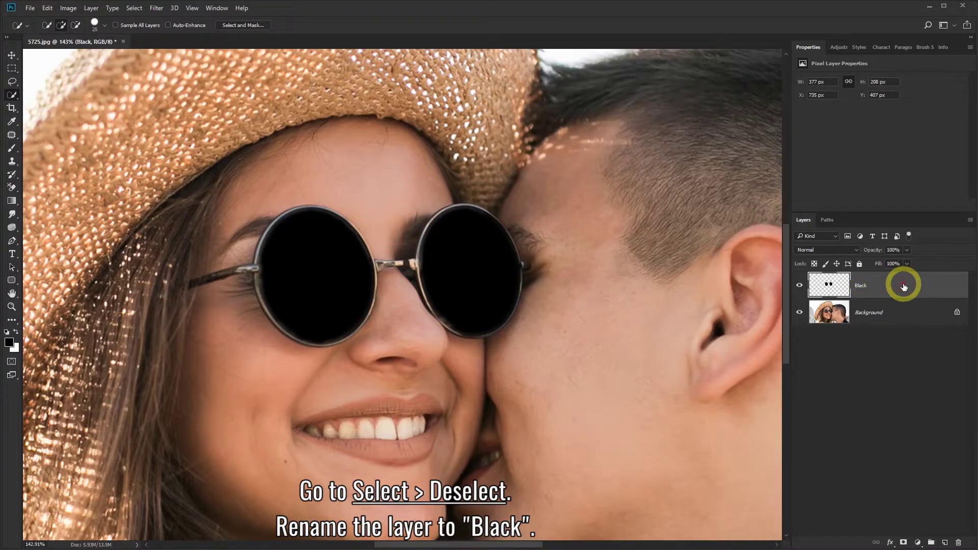
Step: Zoom out to the whole photo and drag the Eiffel Tower photo into the document
click(11, 306)
right_click(224, 270)
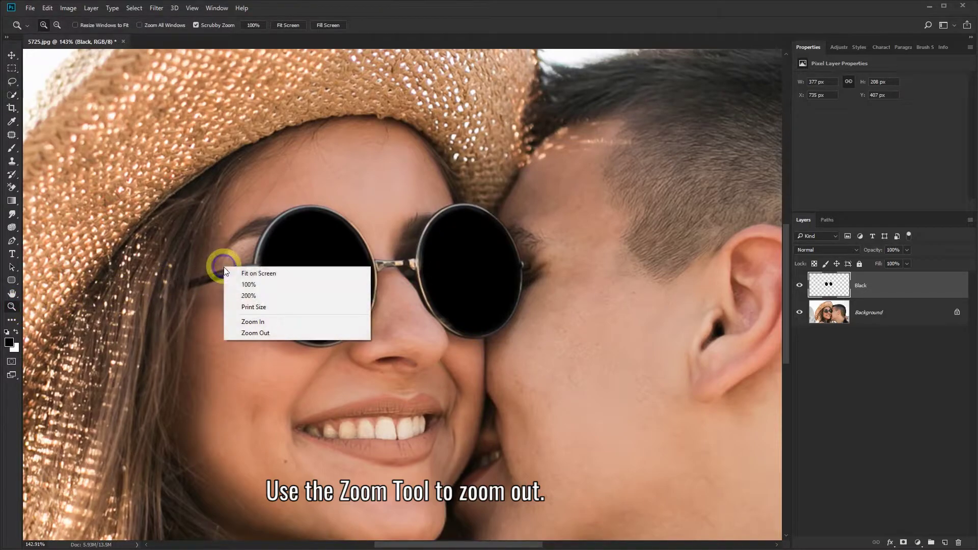
click(255, 332)
right_click(291, 310)
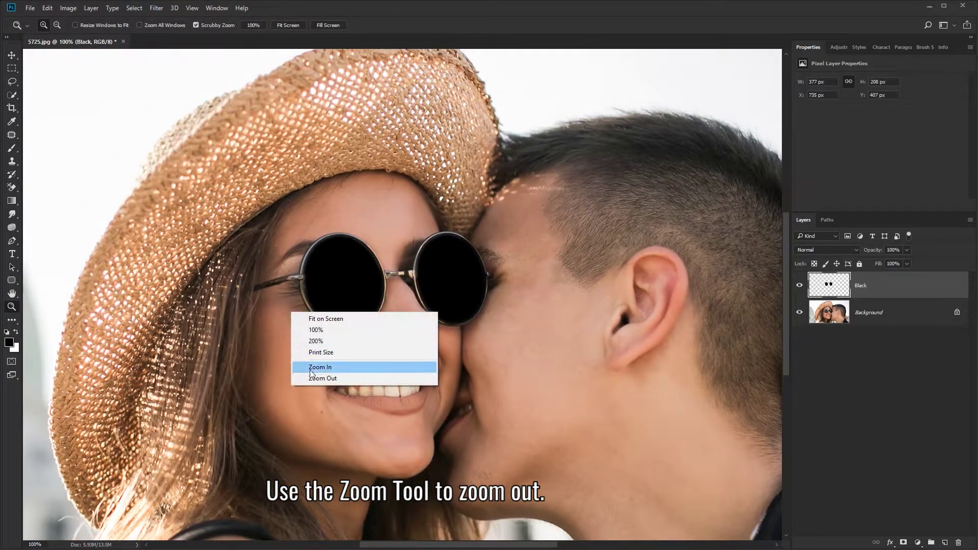
click(313, 378)
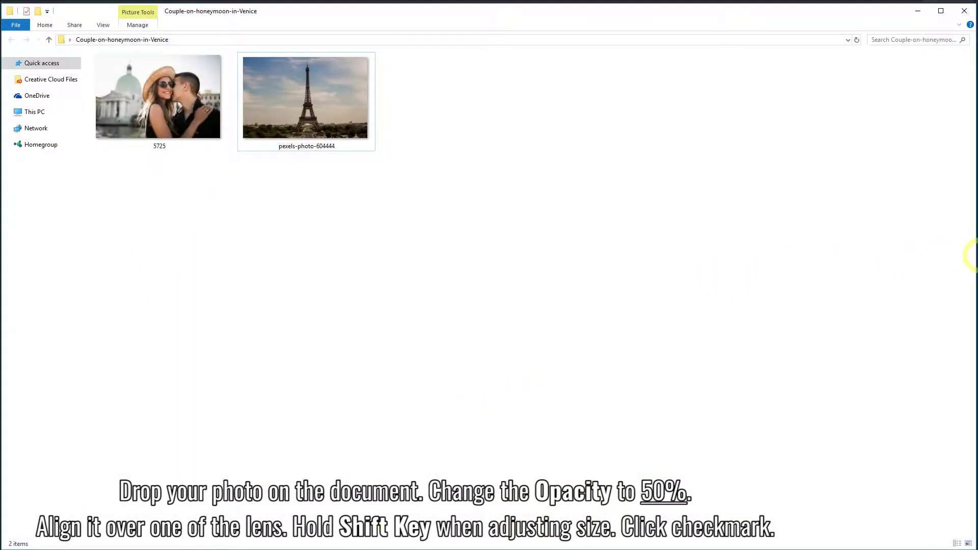
drag(973, 255, 471, 239)
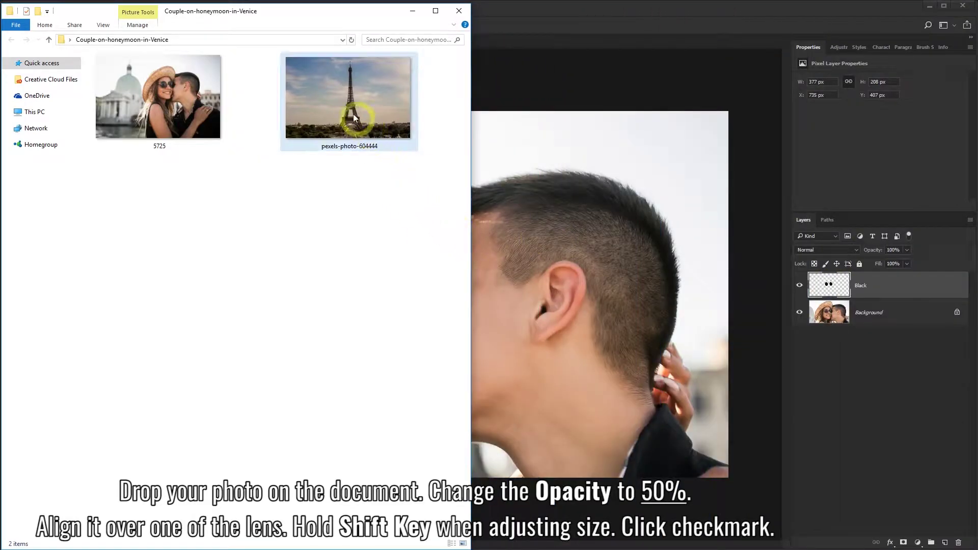
drag(353, 114, 539, 289)
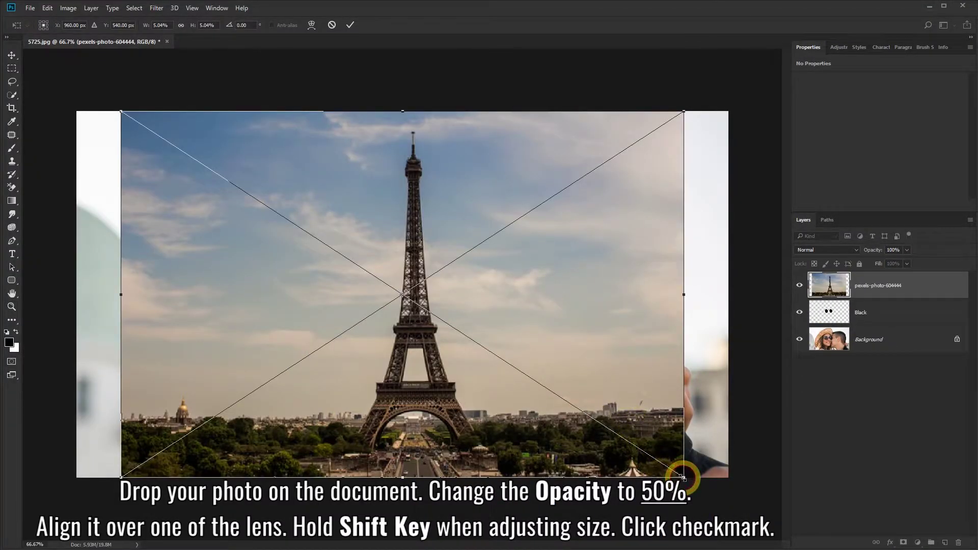
Step: Scale and tilt the Eiffel Tower photo over the left lens at 50% opacity and commit it
mouse_move(682, 477)
mouse_down()
mouse_move(281, 198)
mouse_move(255, 199)
mouse_up()
drag(238, 150, 411, 284)
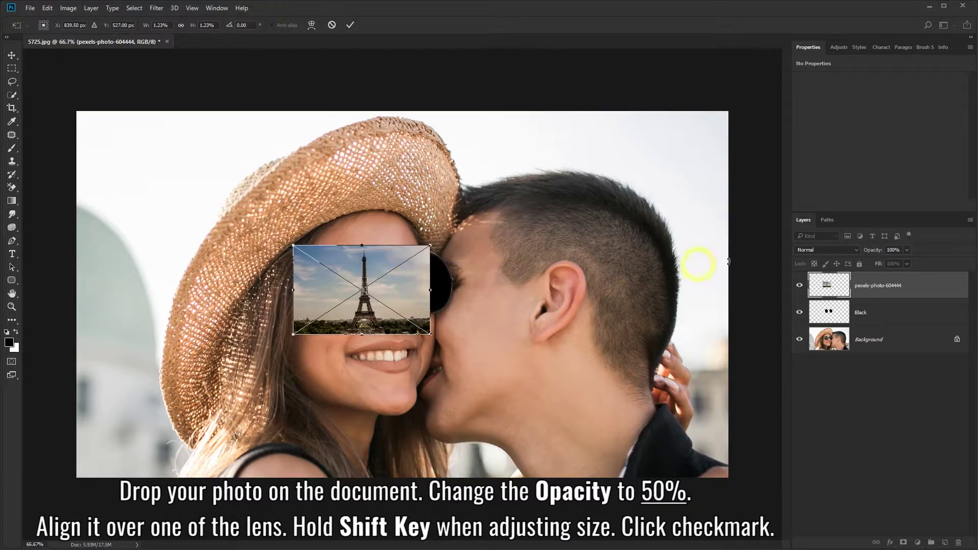
click(880, 251)
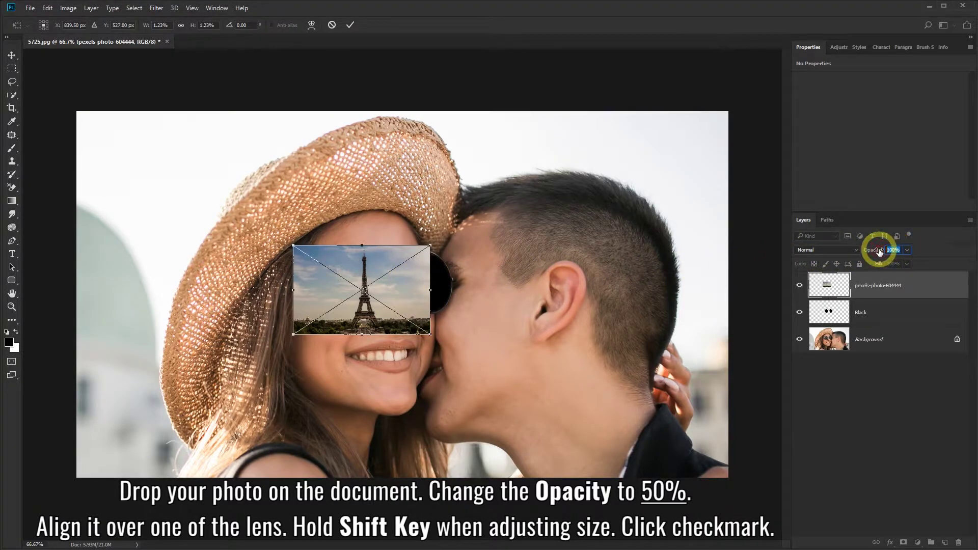
text(50)
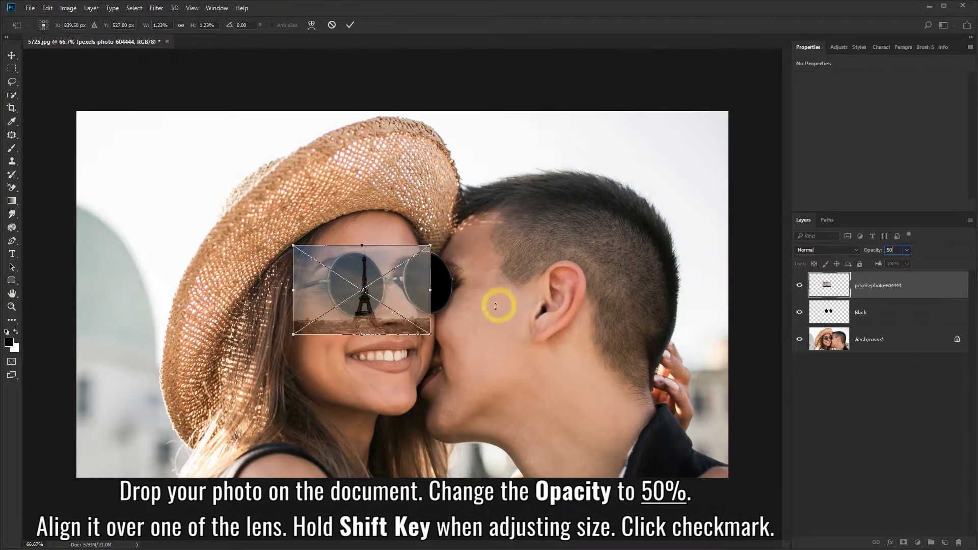
mouse_move(434, 334)
mouse_down()
mouse_move(398, 279)
mouse_move(392, 228)
mouse_up()
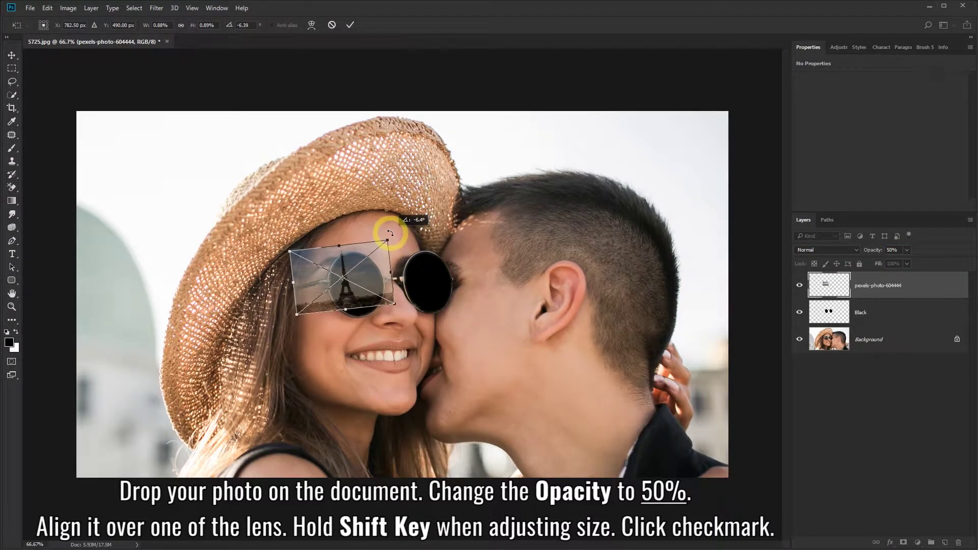
drag(374, 276, 387, 284)
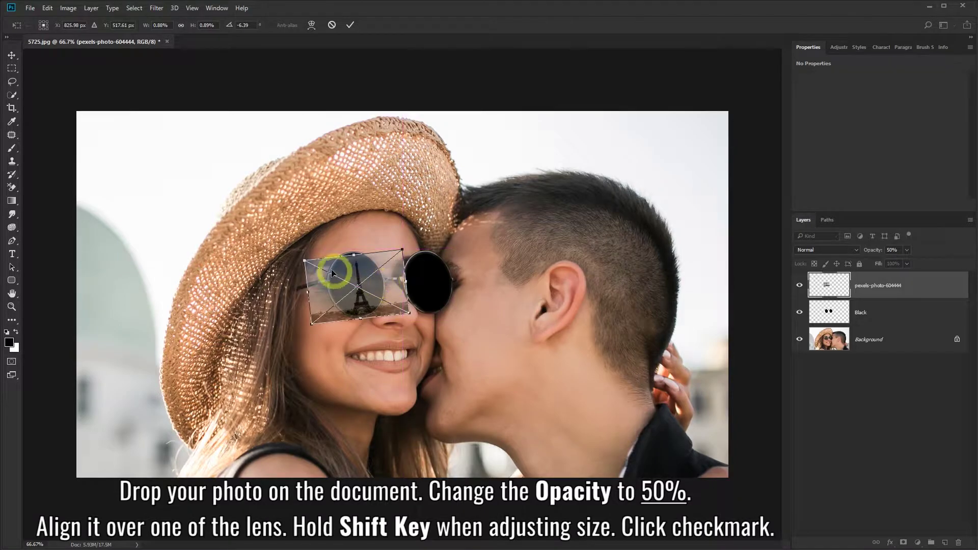
drag(304, 260, 300, 259)
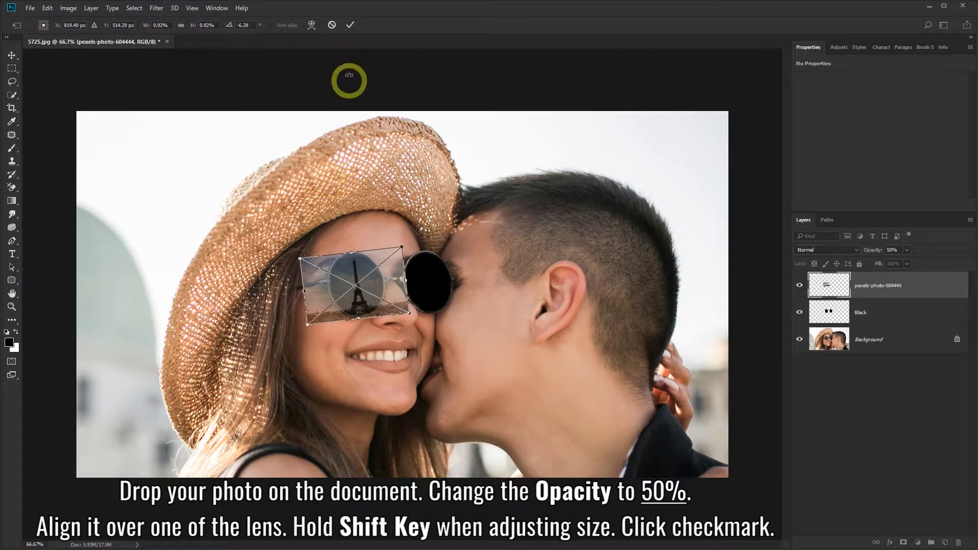
click(350, 26)
key(z)
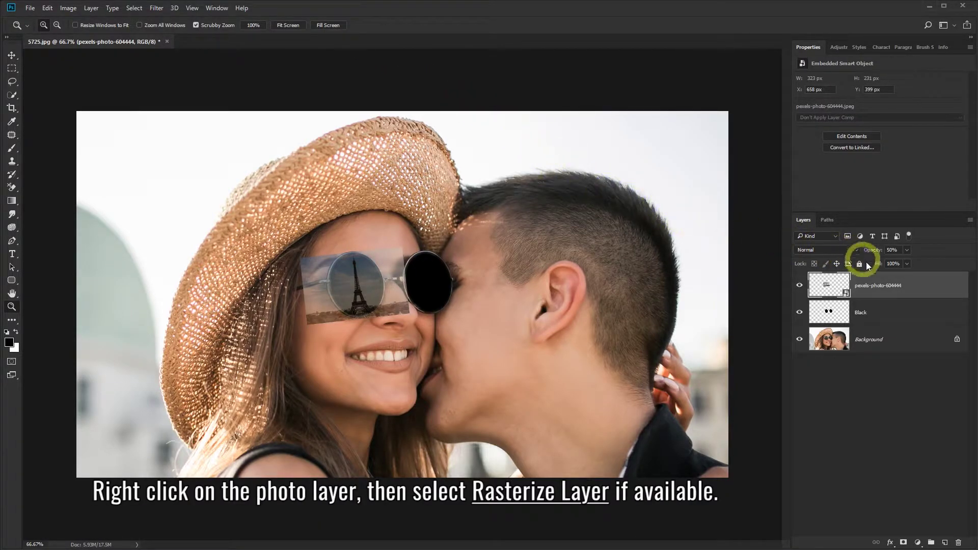
Step: Rasterize the Eiffel Tower layer and cut away its overhang left of the lens
right_click(894, 280)
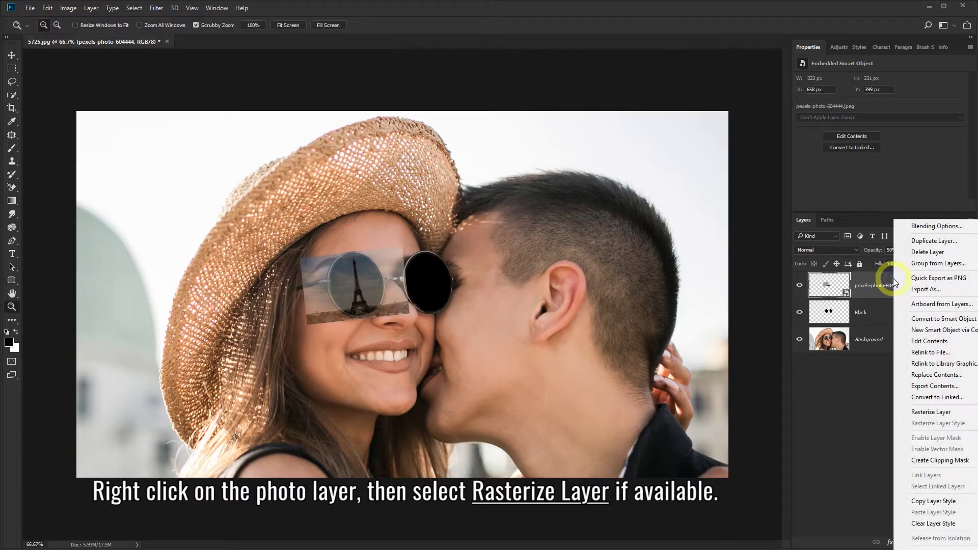
click(919, 412)
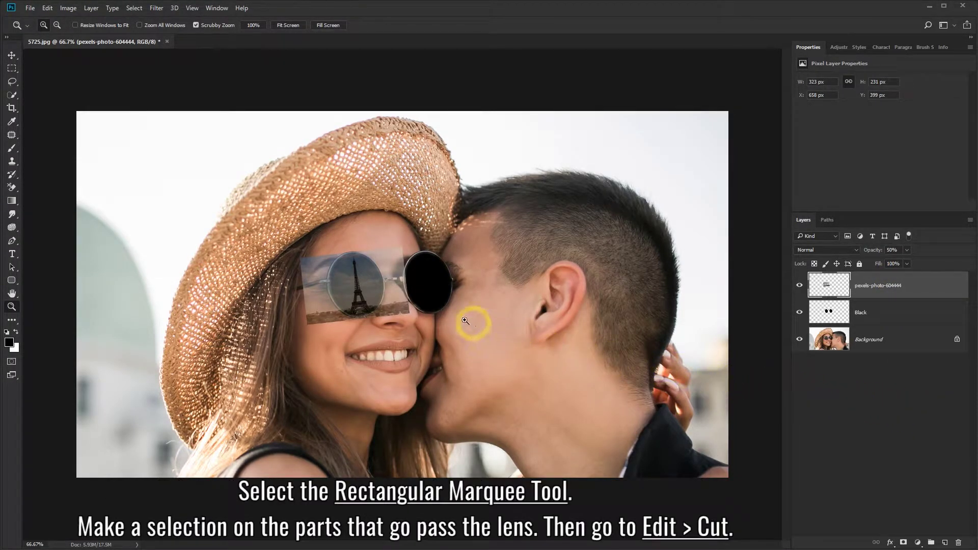
click(12, 68)
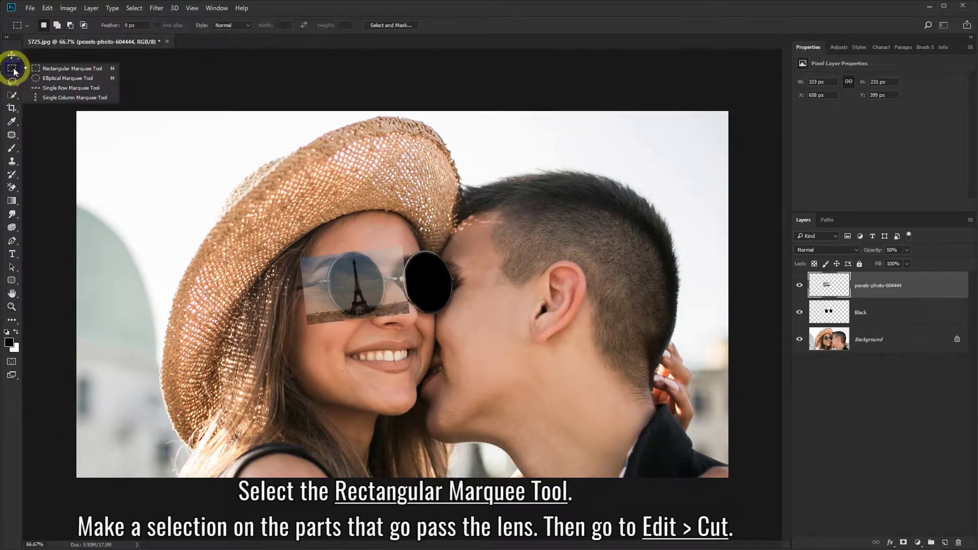
click(33, 69)
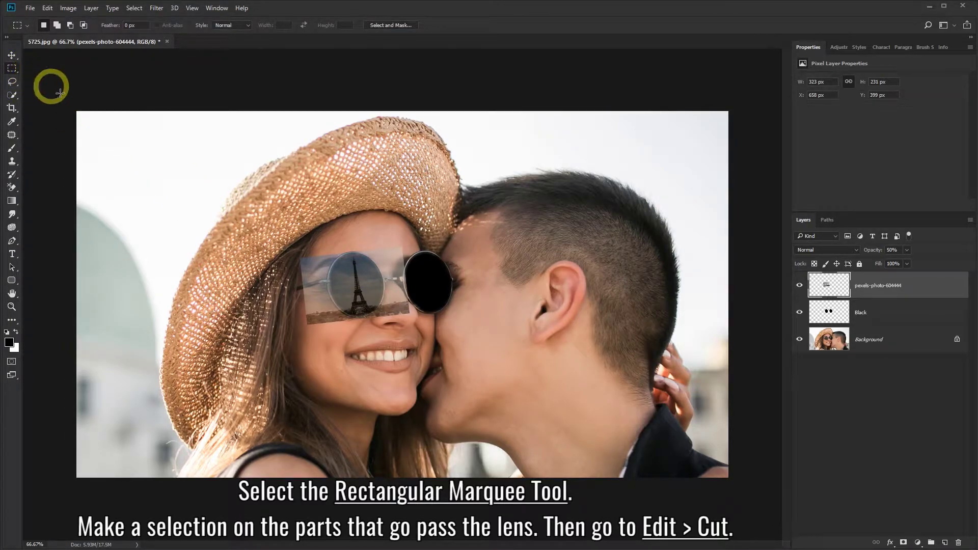
drag(263, 232, 326, 359)
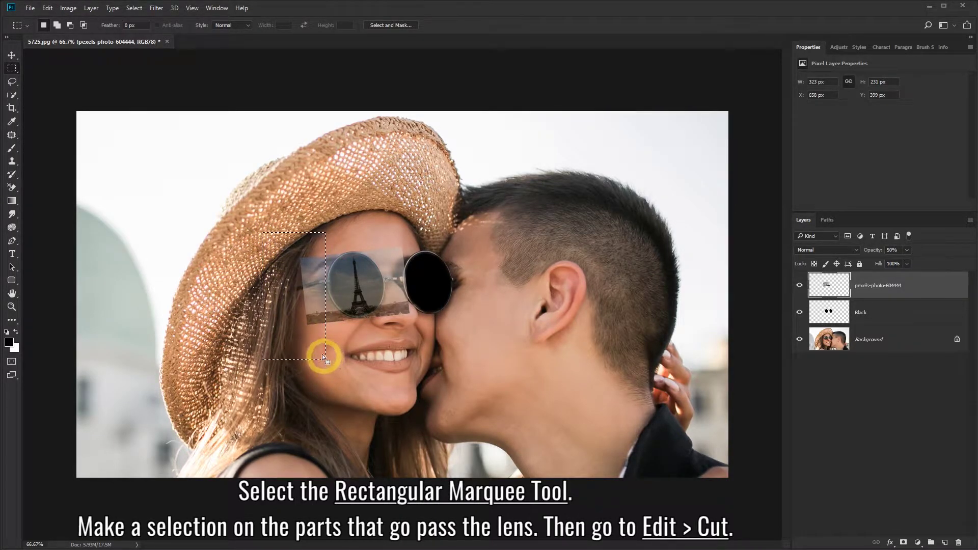
click(47, 8)
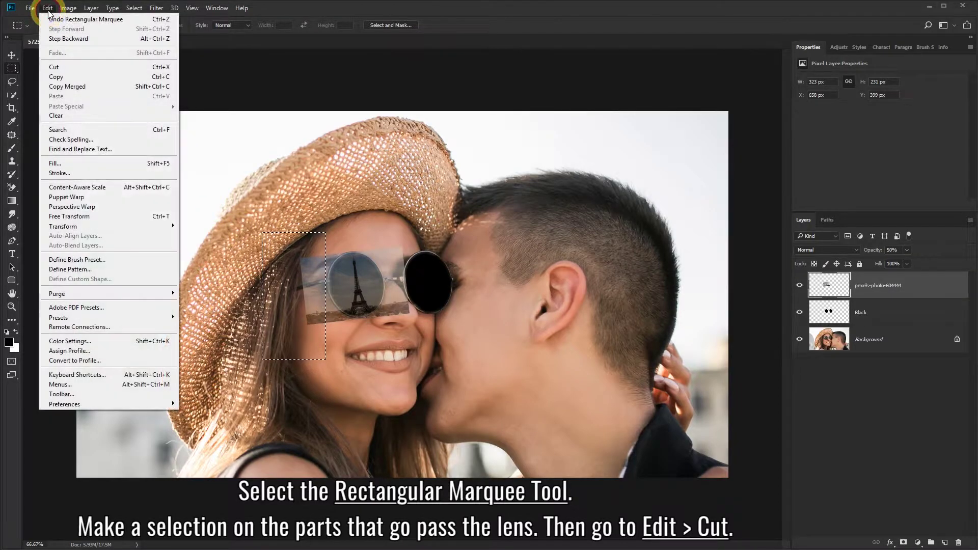
click(64, 67)
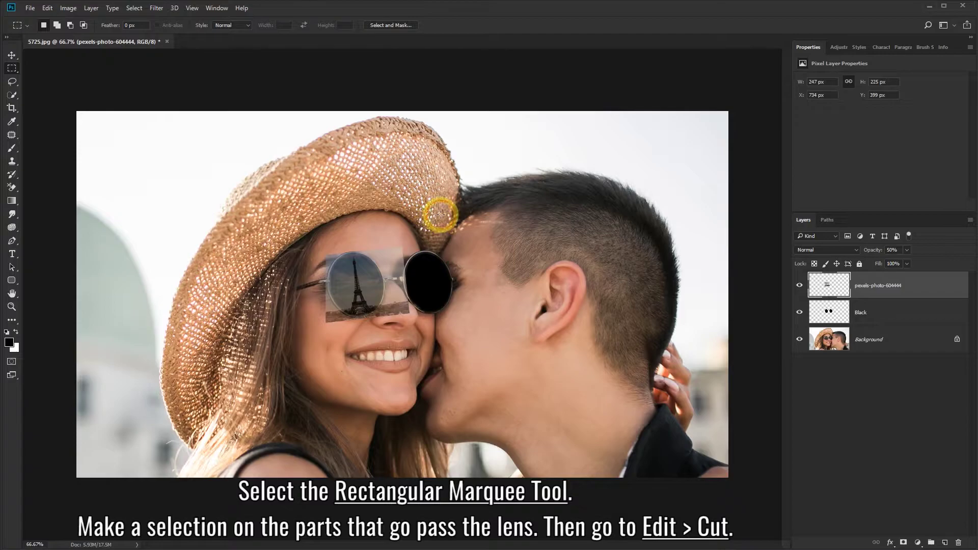
Step: Cut away the photo's overhang past the lens's right edge
drag(441, 214, 389, 363)
click(47, 9)
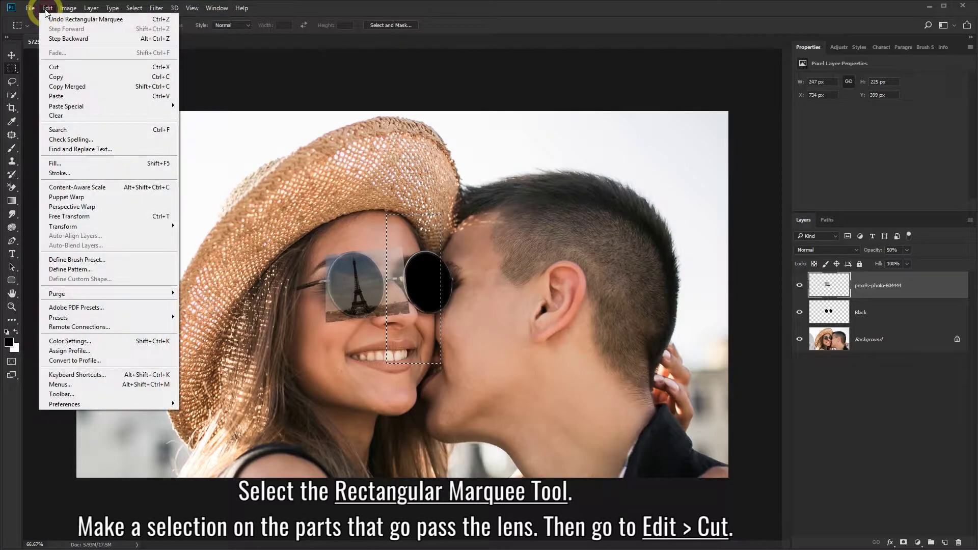
click(63, 65)
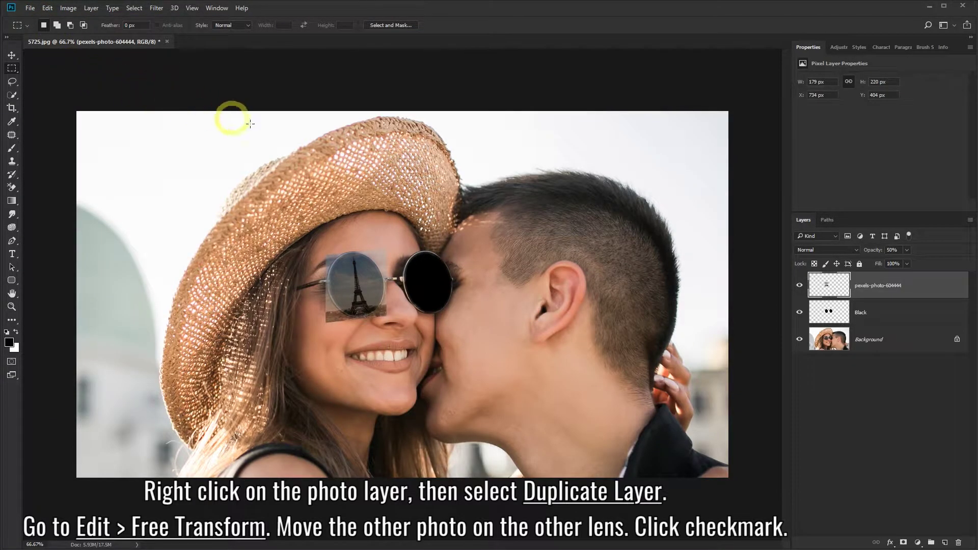
Step: Duplicate the Eiffel Tower layer and free-transform the copy onto the right lens
right_click(876, 282)
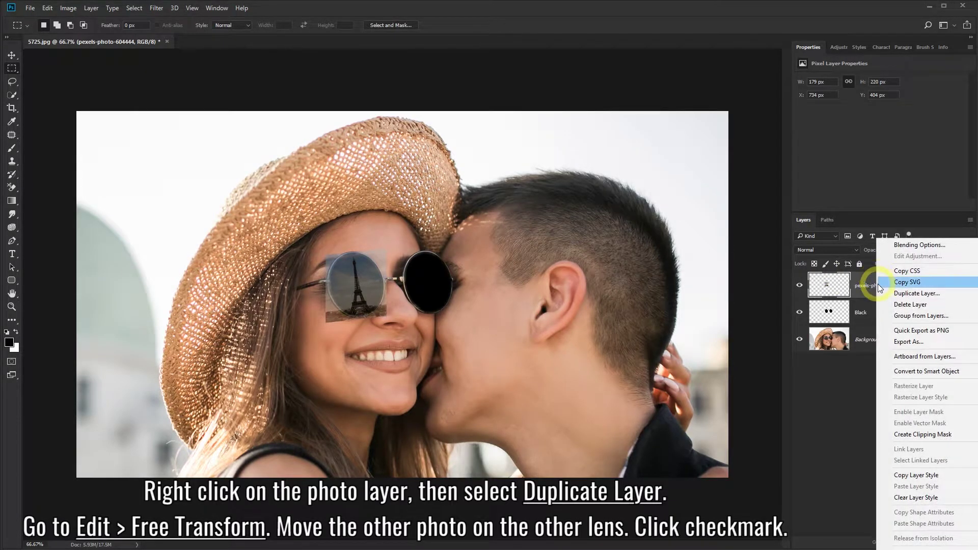
click(900, 296)
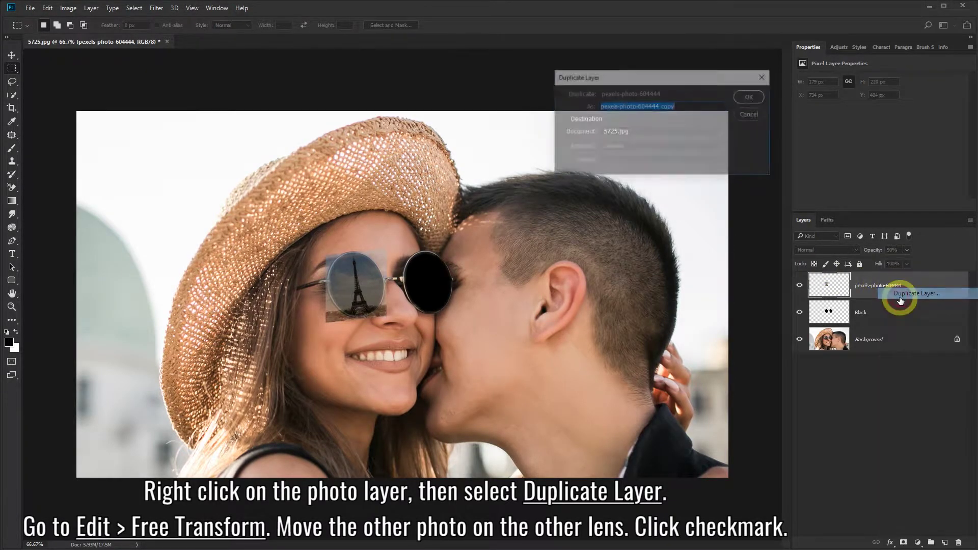
click(751, 96)
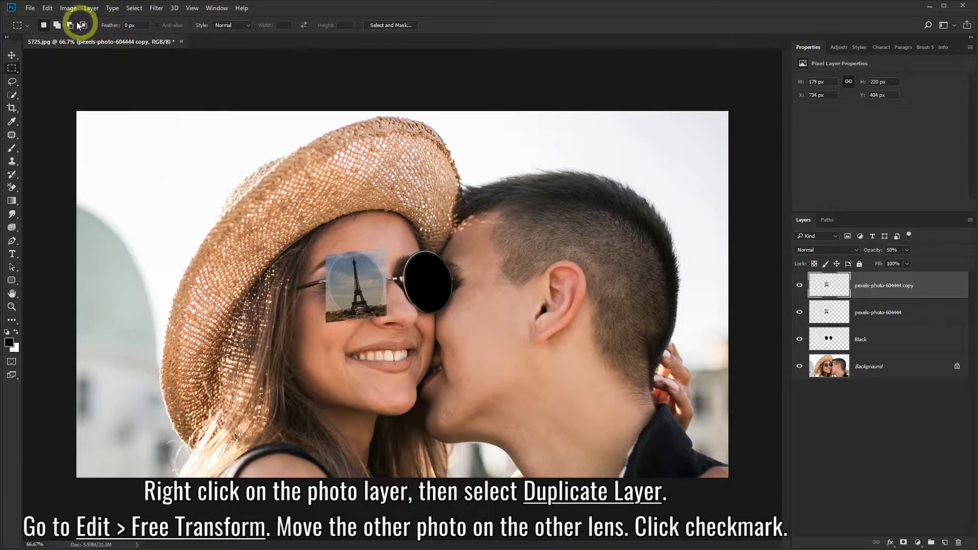
click(47, 9)
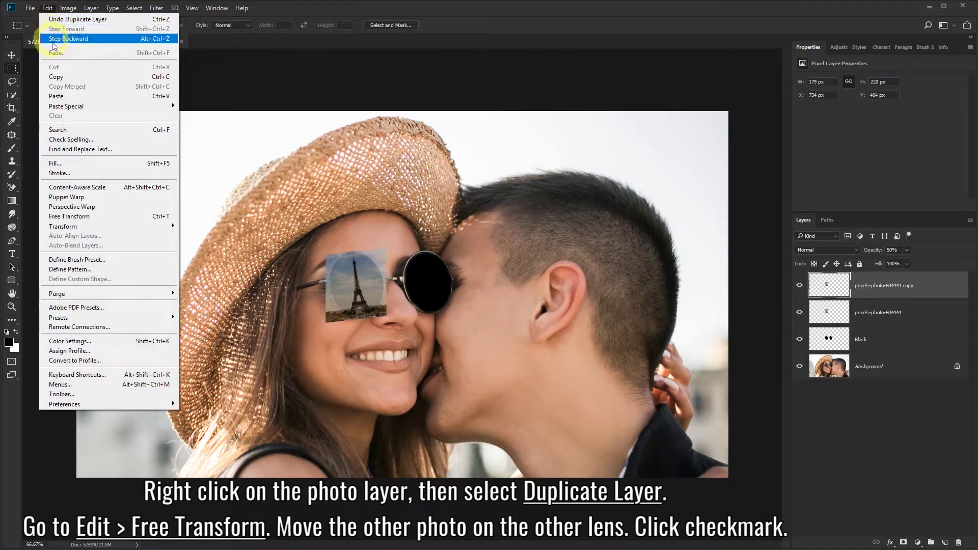
click(76, 218)
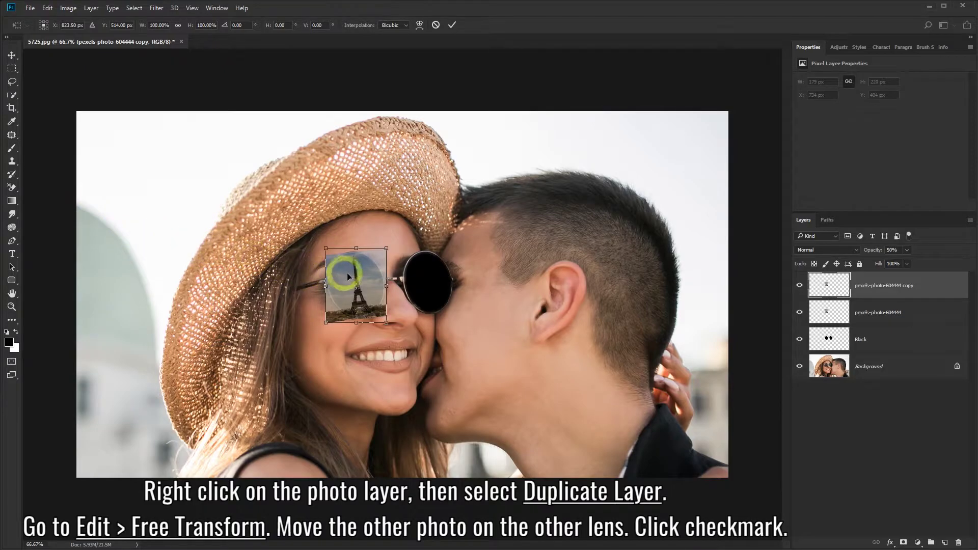
mouse_move(356, 276)
mouse_down()
mouse_move(432, 271)
mouse_move(444, 292)
mouse_move(444, 271)
mouse_up()
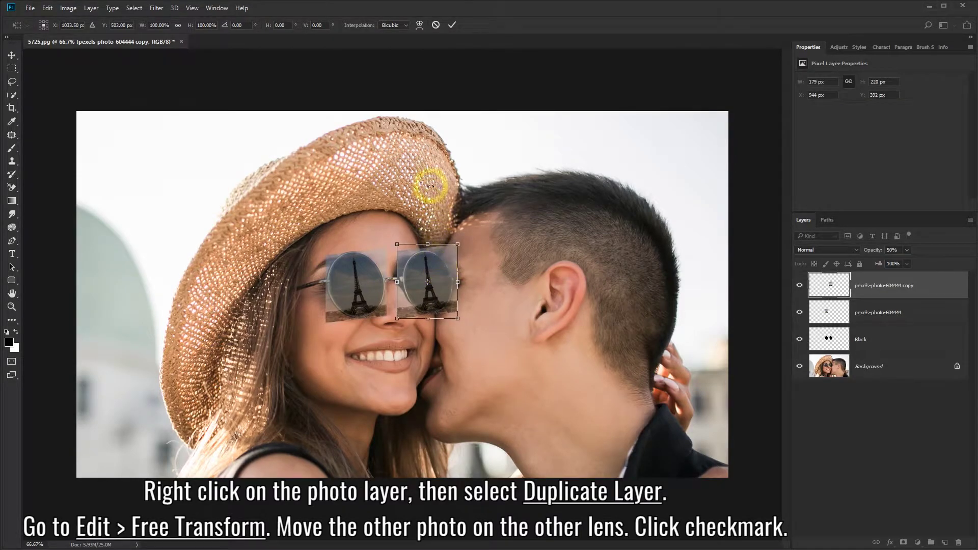
click(452, 26)
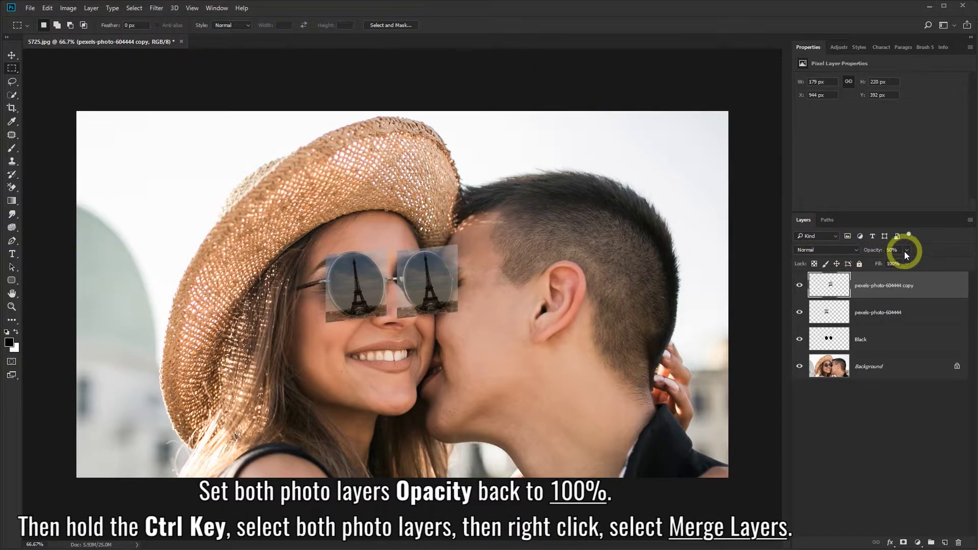
Step: Set both Eiffel Tower layers' opacity to 100%
drag(906, 263, 935, 262)
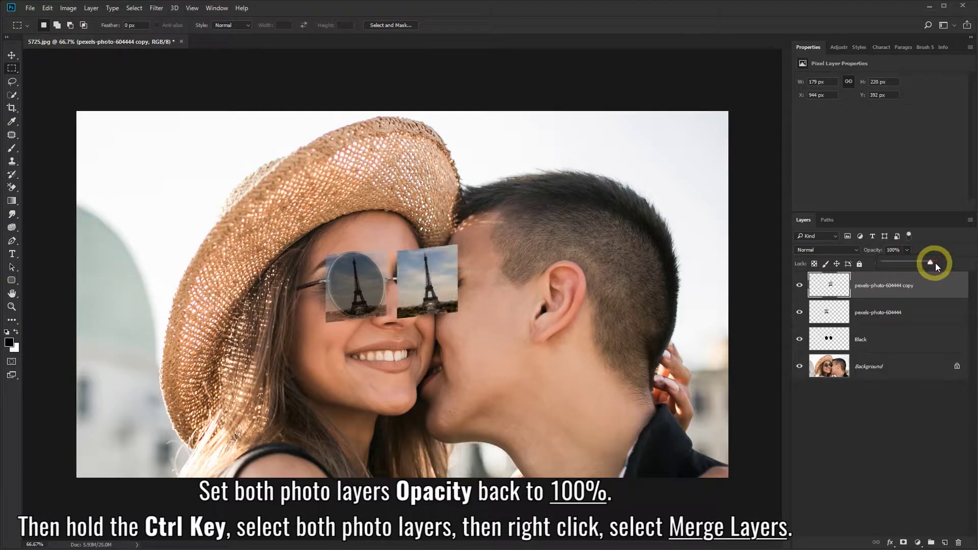
click(899, 310)
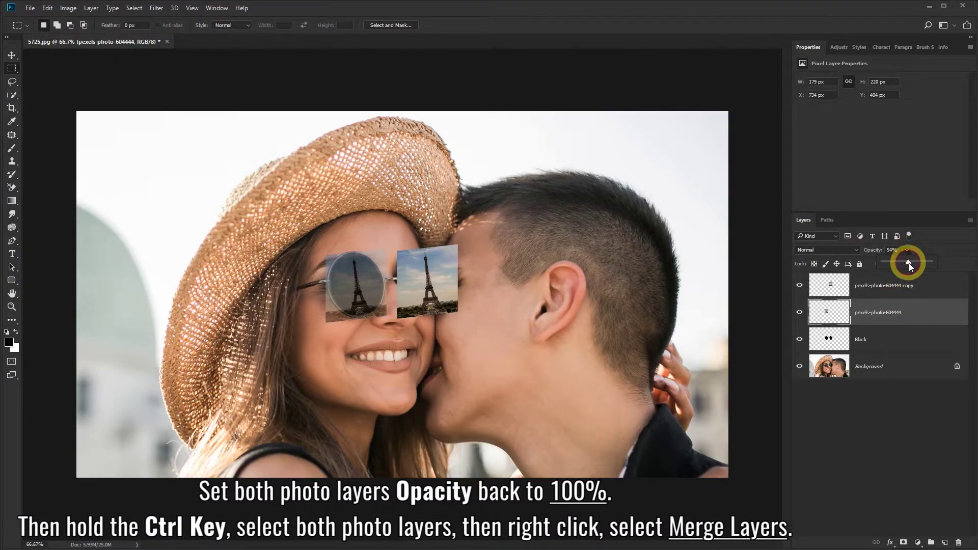
drag(930, 261, 935, 262)
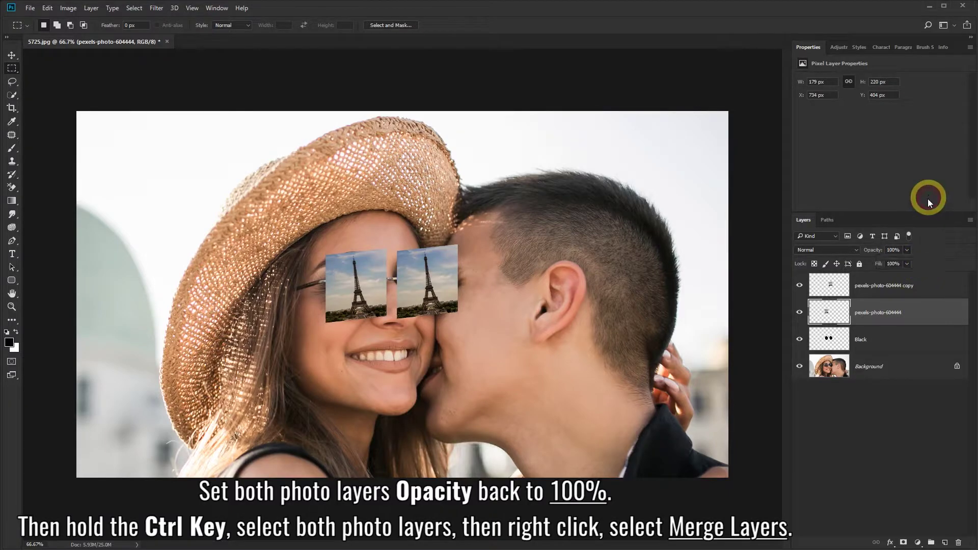
Step: Select both Eiffel Tower layers and merge them into one layer
drag(925, 212, 925, 126)
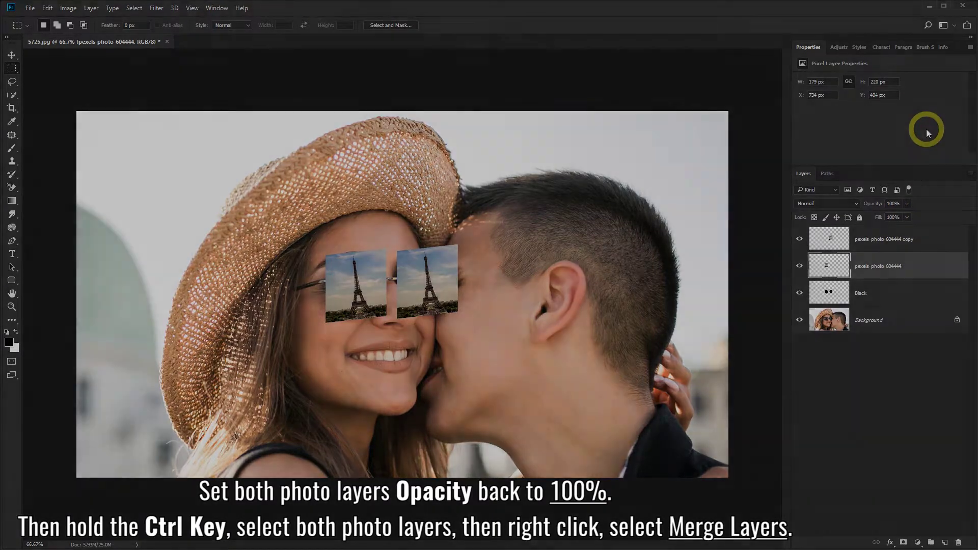
ctrl+click(897, 175)
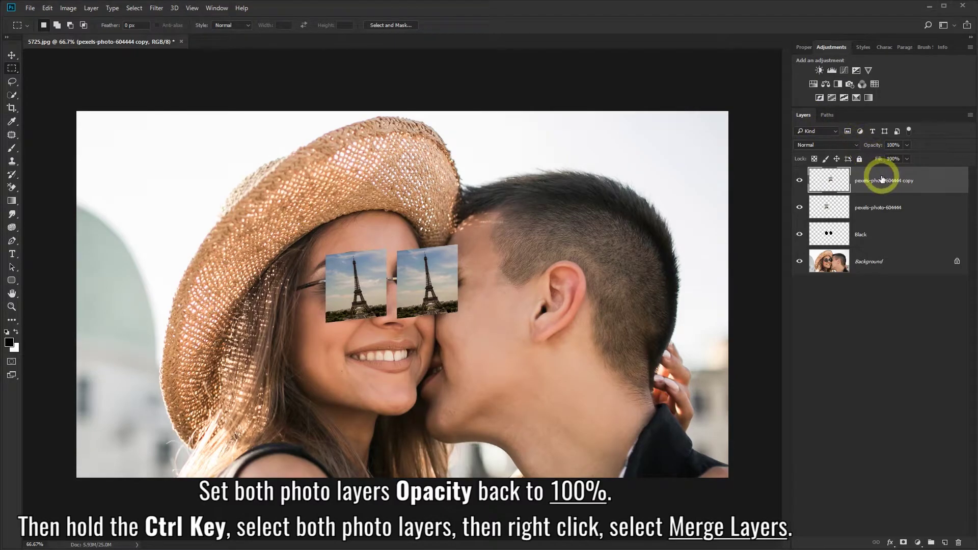
ctrl+click(887, 207)
right_click(887, 205)
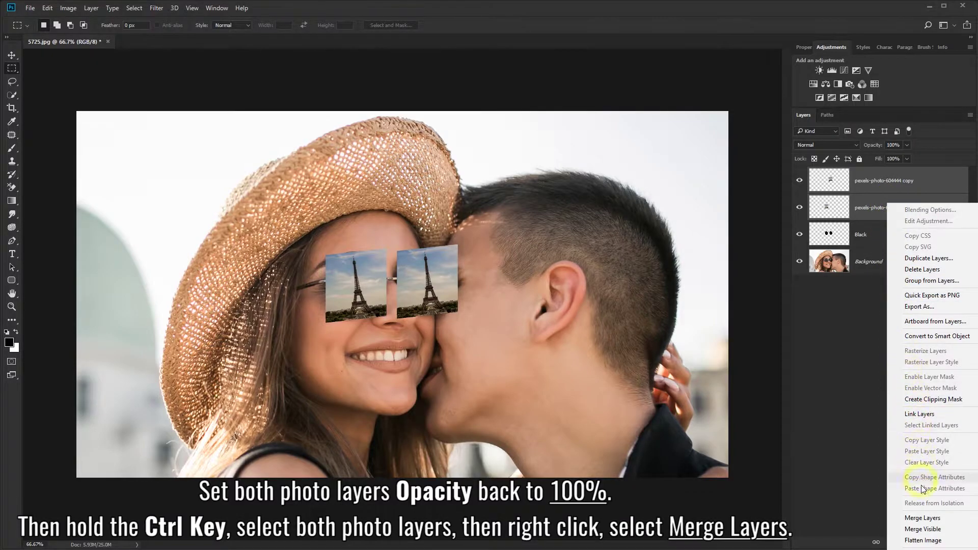
click(900, 518)
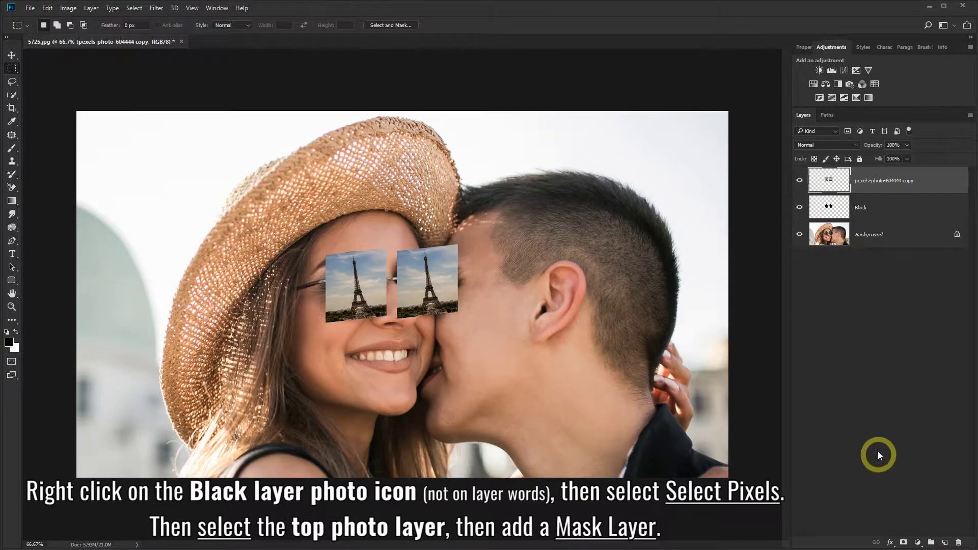
Step: Load the Black layer's lens pixels as a selection and add it as a mask on the Eiffel layer
click(830, 209)
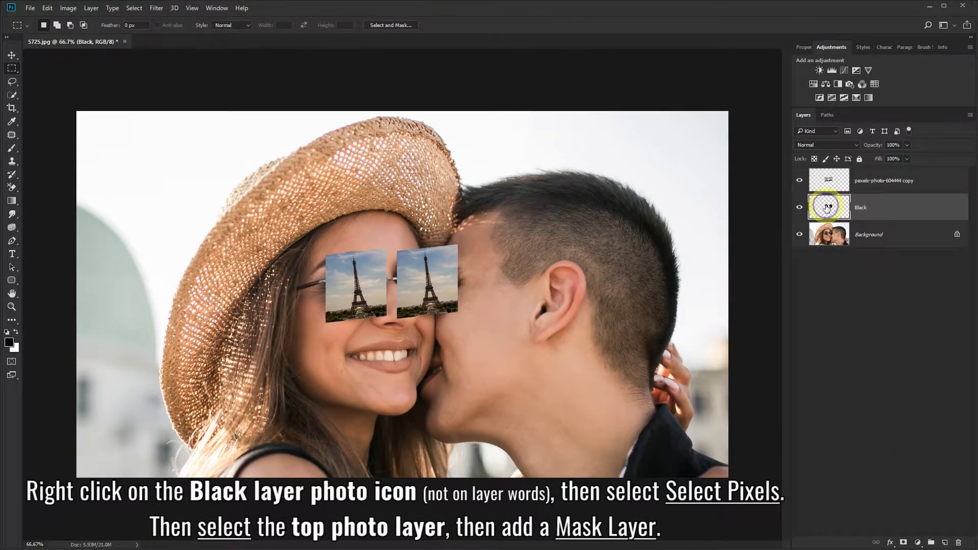
right_click(827, 207)
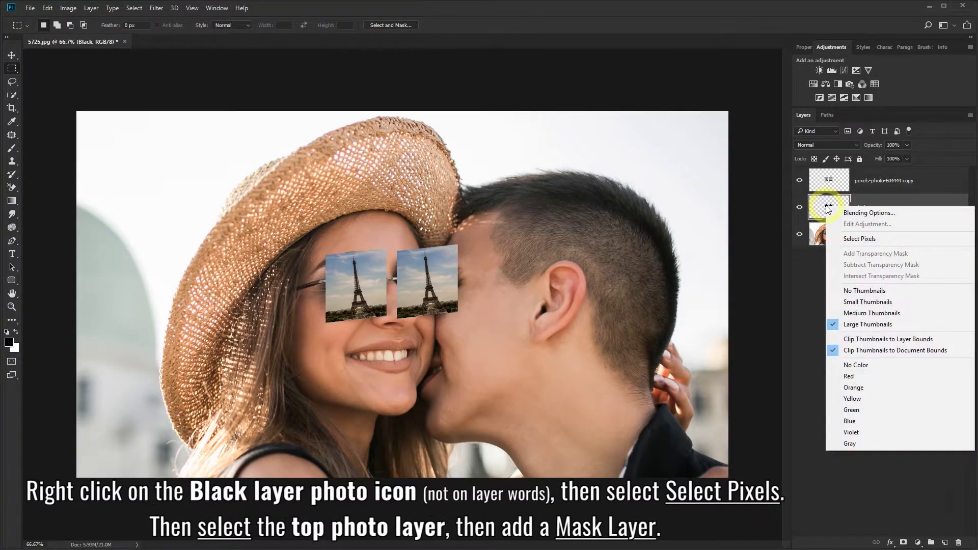
click(846, 240)
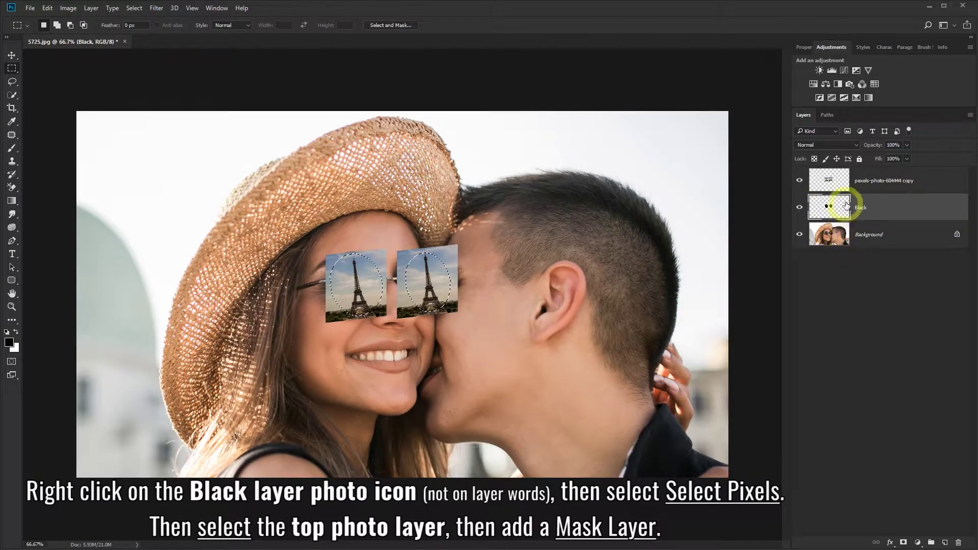
click(857, 180)
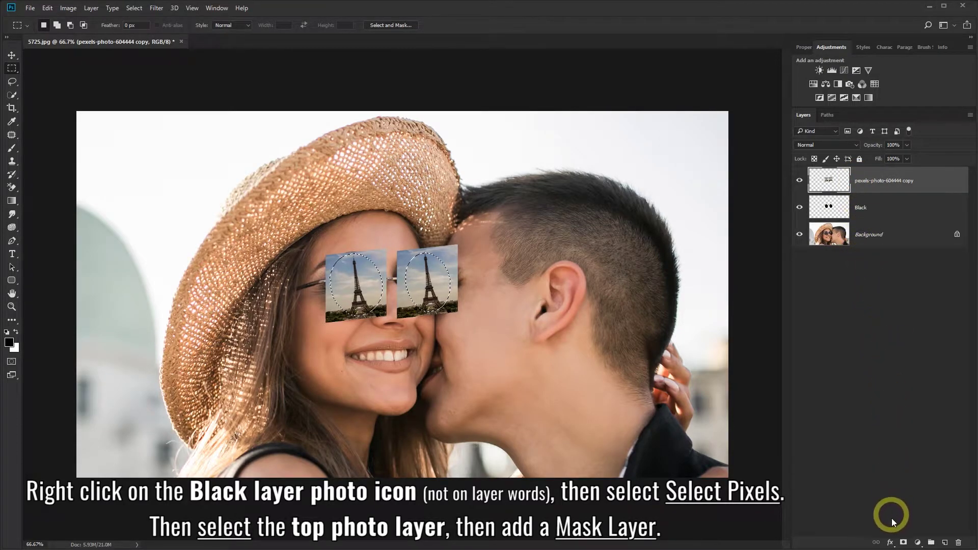
click(903, 543)
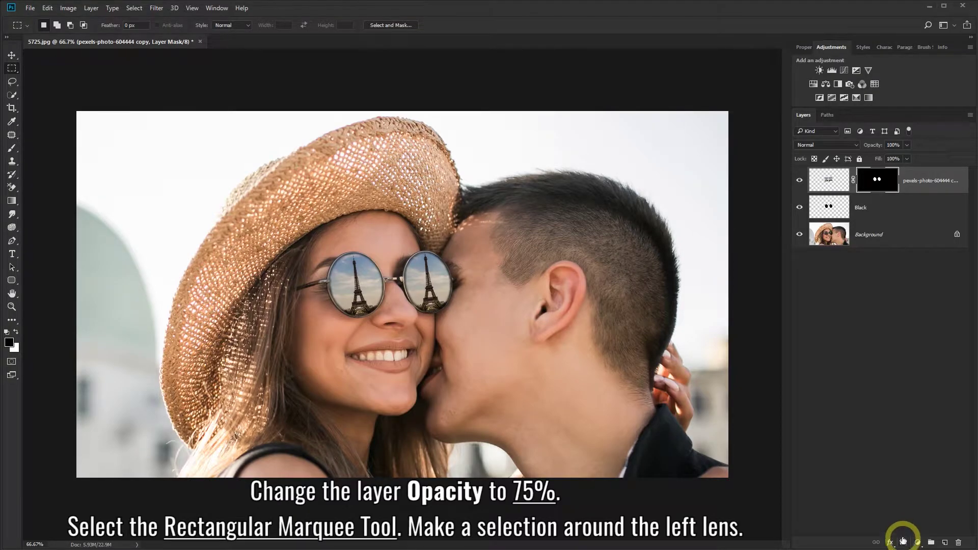
Step: Set the Eiffel Tower layer to 75% opacity and marquee-select the area around the left lens
click(894, 144)
text(5)
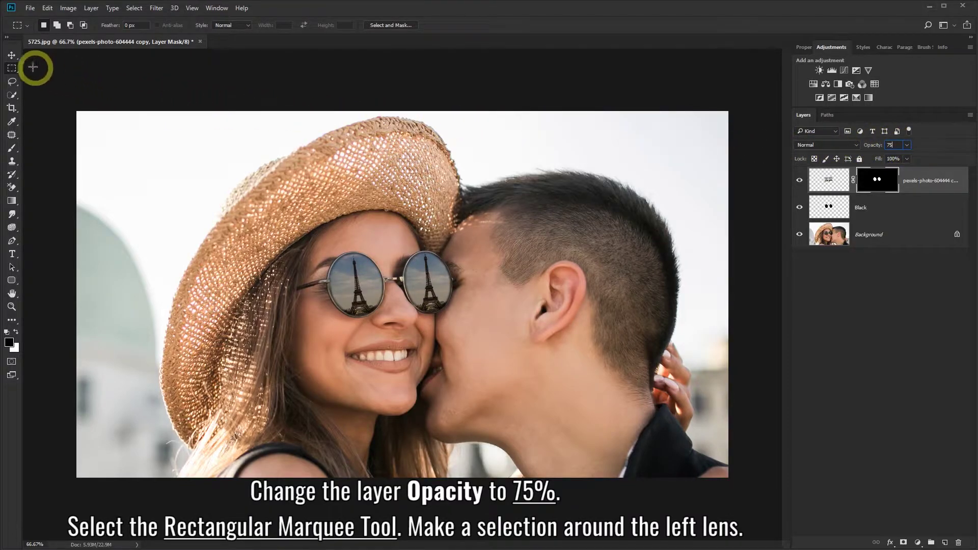
right_click(11, 67)
click(31, 72)
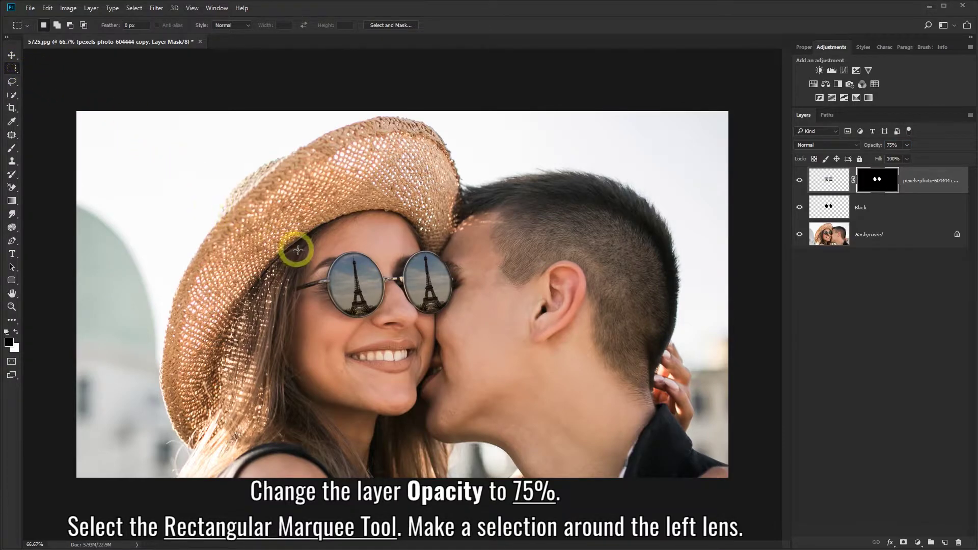
drag(314, 245, 397, 325)
Step: Set up the Brush Tool at 200 px with 0% hardness
click(13, 149)
click(39, 148)
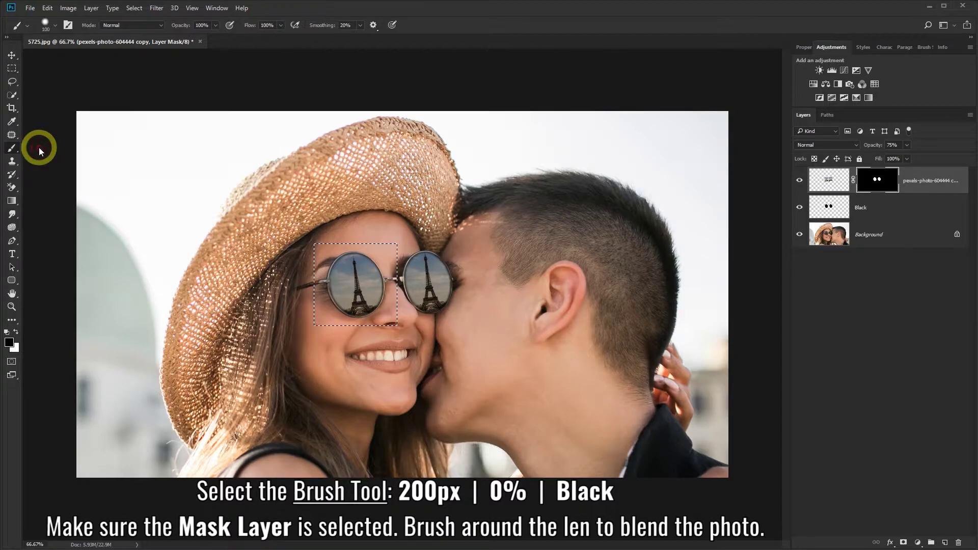
click(56, 29)
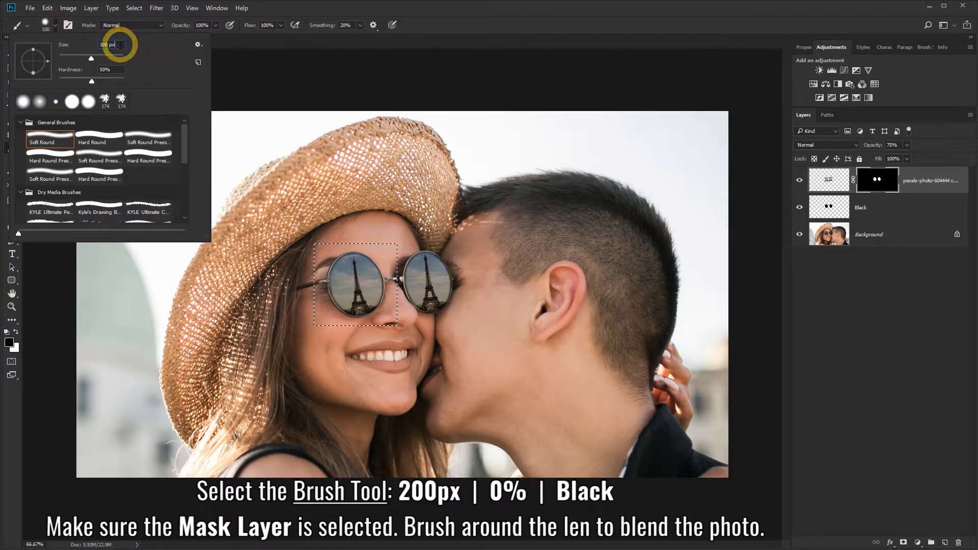
click(102, 45)
text(200)
double_click(116, 70)
text(0)
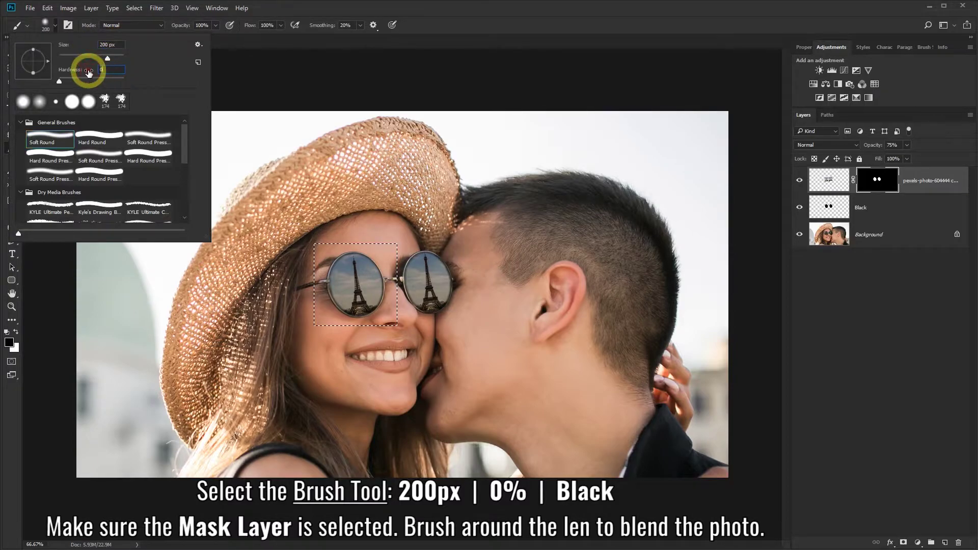
key(Return)
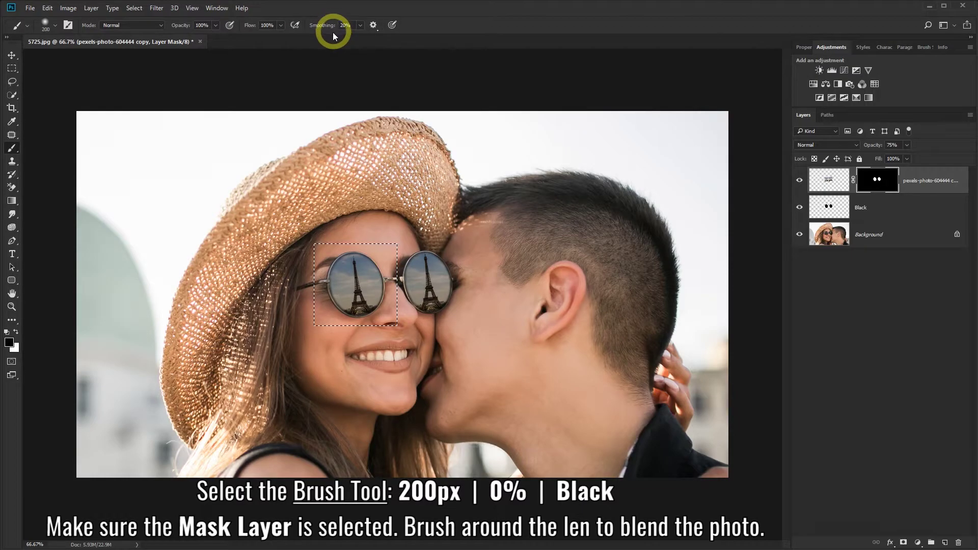
Step: Paint black on the layer mask around the left lens to blend its edges
click(9, 343)
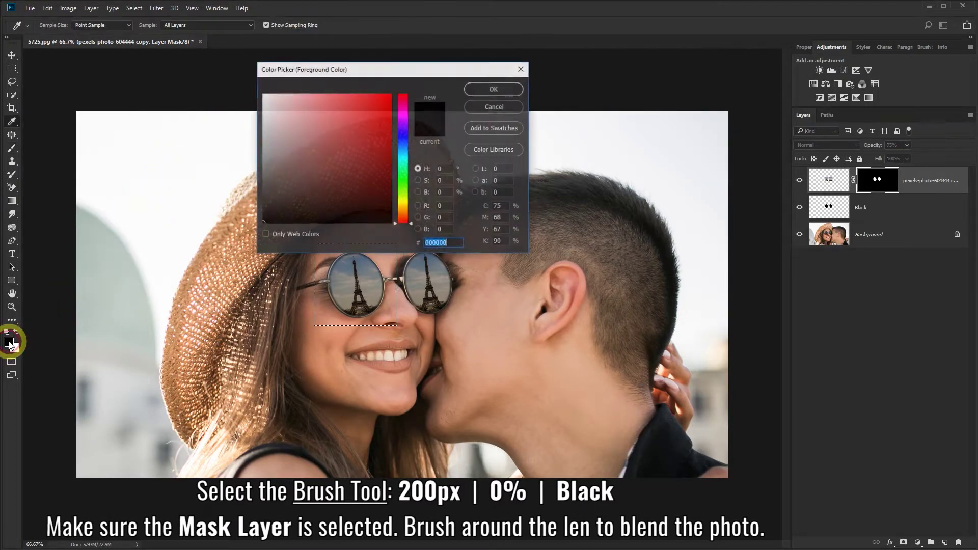
click(484, 90)
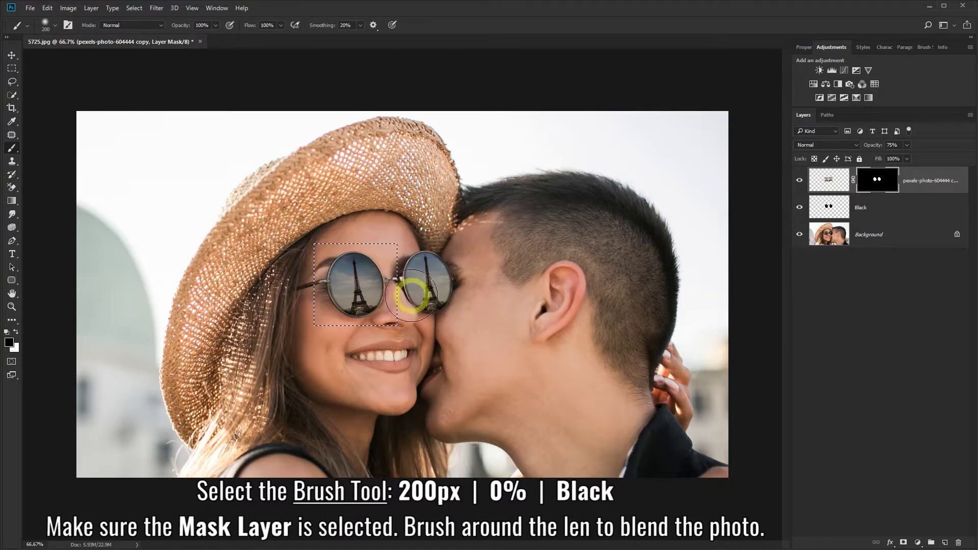
drag(380, 339, 330, 338)
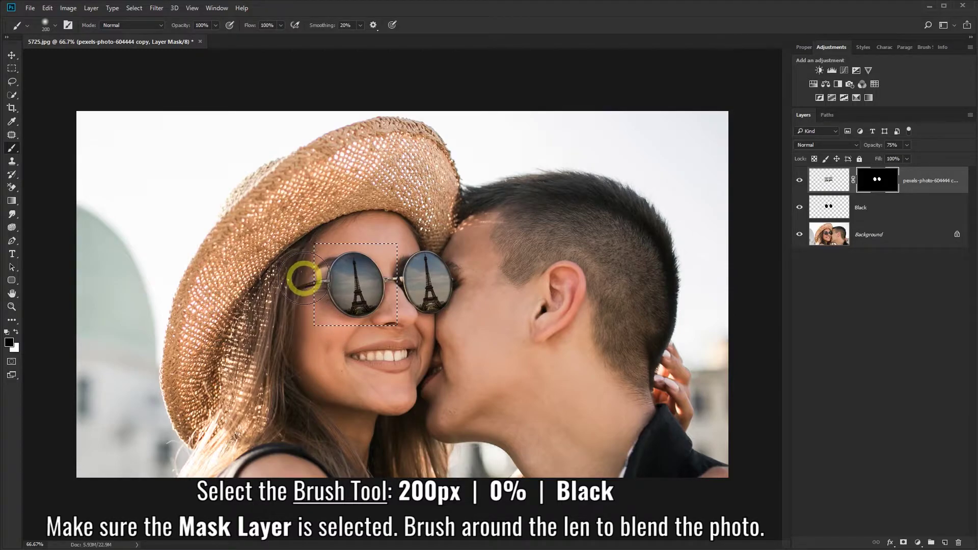
mouse_move(304, 279)
mouse_down()
mouse_move(307, 247)
mouse_move(327, 224)
mouse_move(290, 240)
mouse_move(297, 280)
mouse_up()
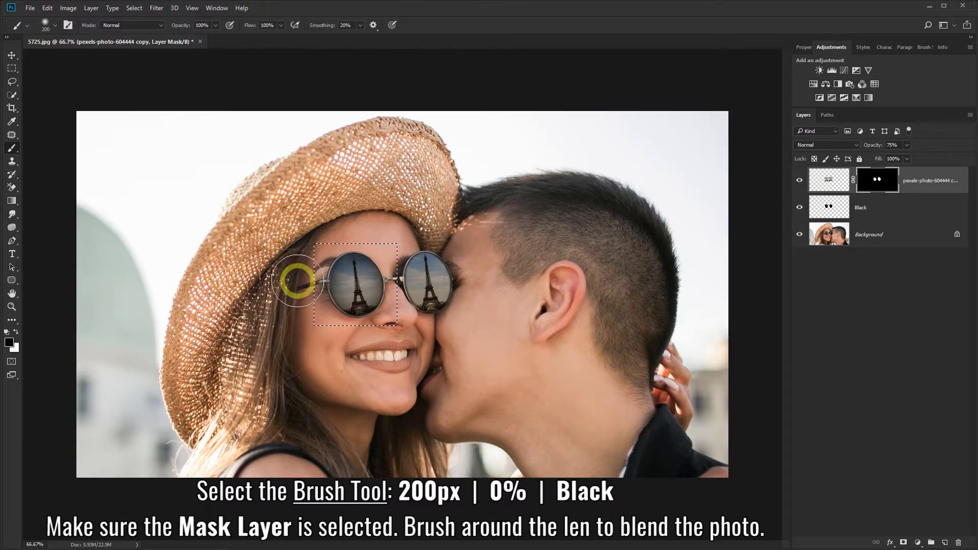
Step: Brush the mask inside a marquee around the right lens to blend the Eiffel photo edges, then deselect
click(135, 8)
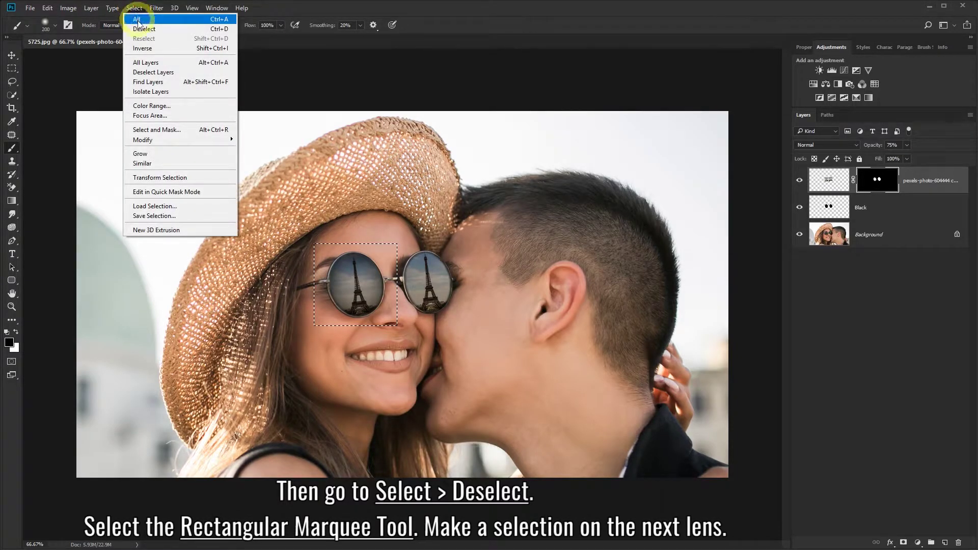
click(141, 29)
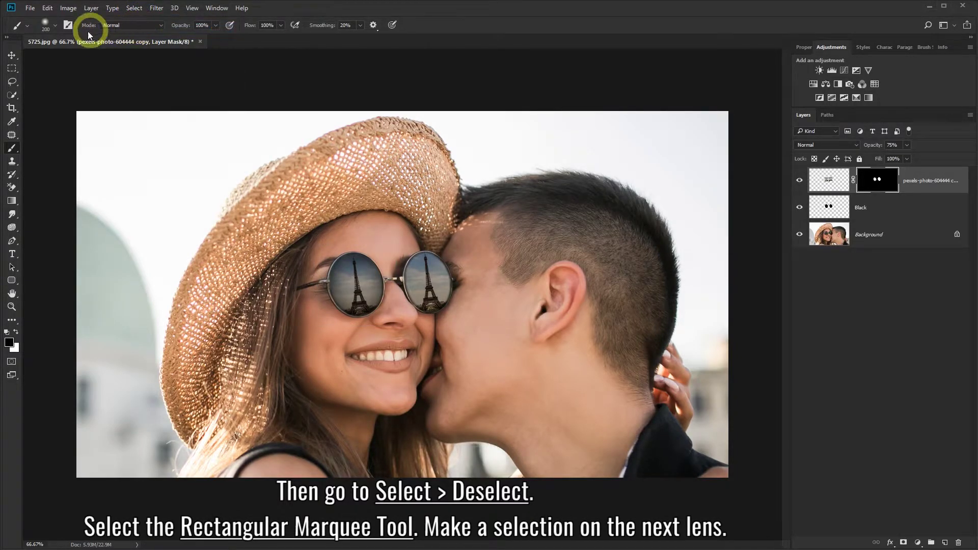
click(12, 68)
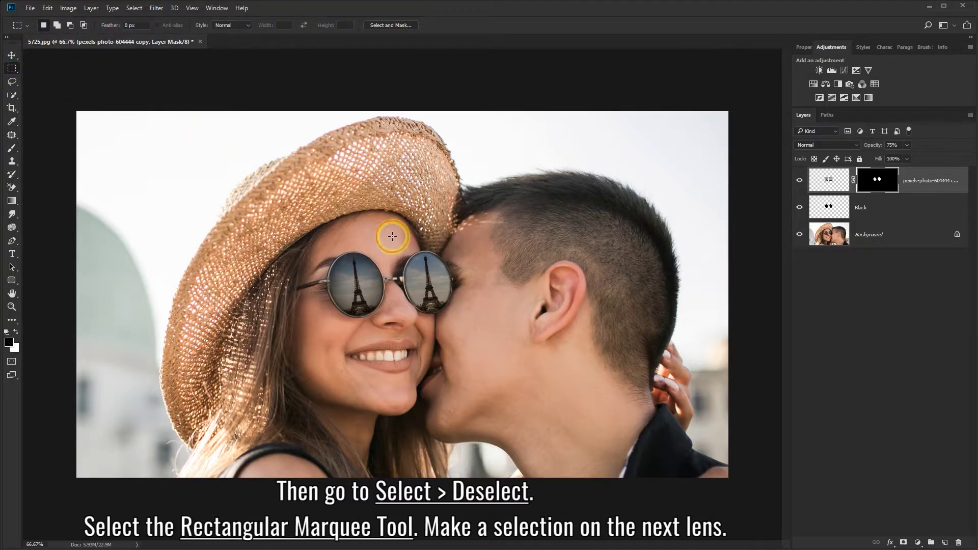
drag(392, 235, 469, 323)
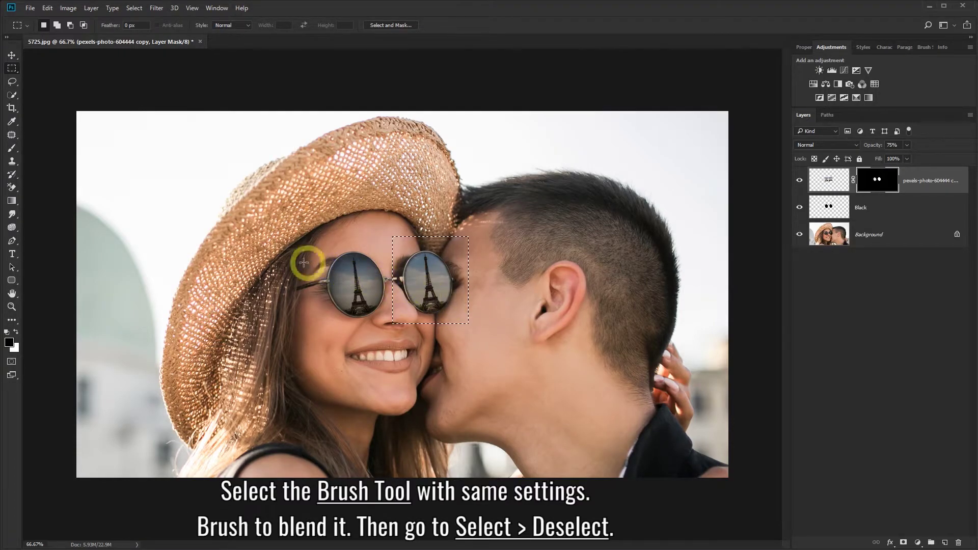
click(12, 148)
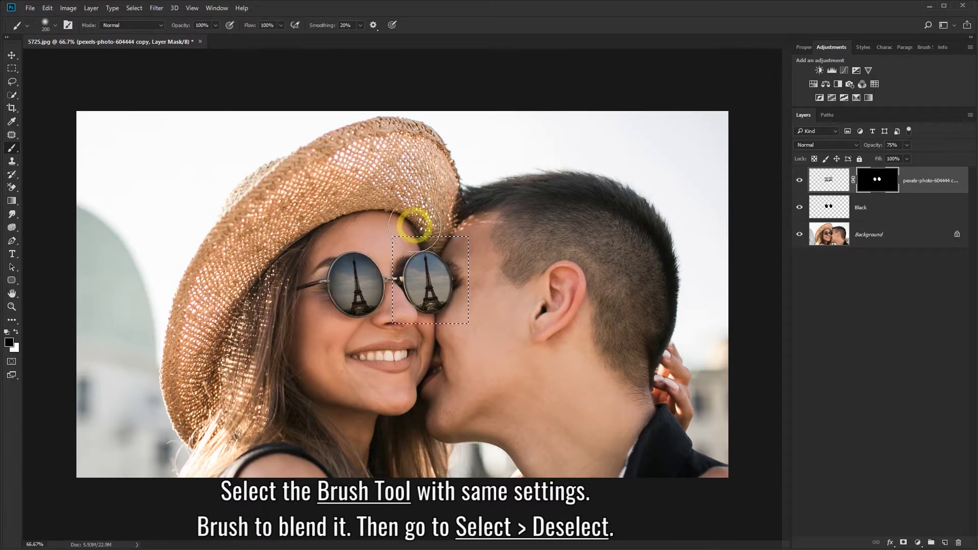
mouse_move(415, 226)
mouse_down()
mouse_move(466, 257)
mouse_move(478, 308)
mouse_move(463, 334)
mouse_move(421, 338)
mouse_move(389, 321)
mouse_move(382, 258)
mouse_move(410, 224)
mouse_up()
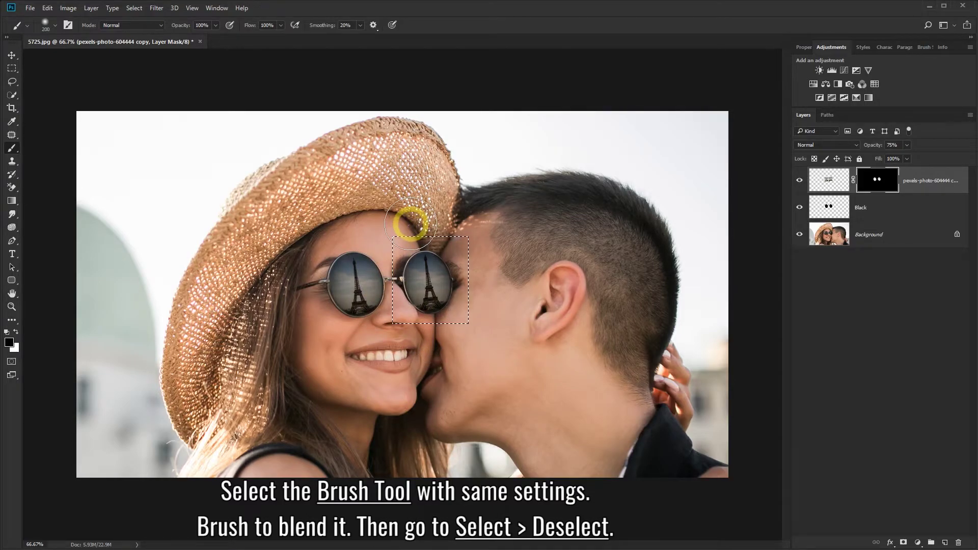
click(136, 9)
click(138, 26)
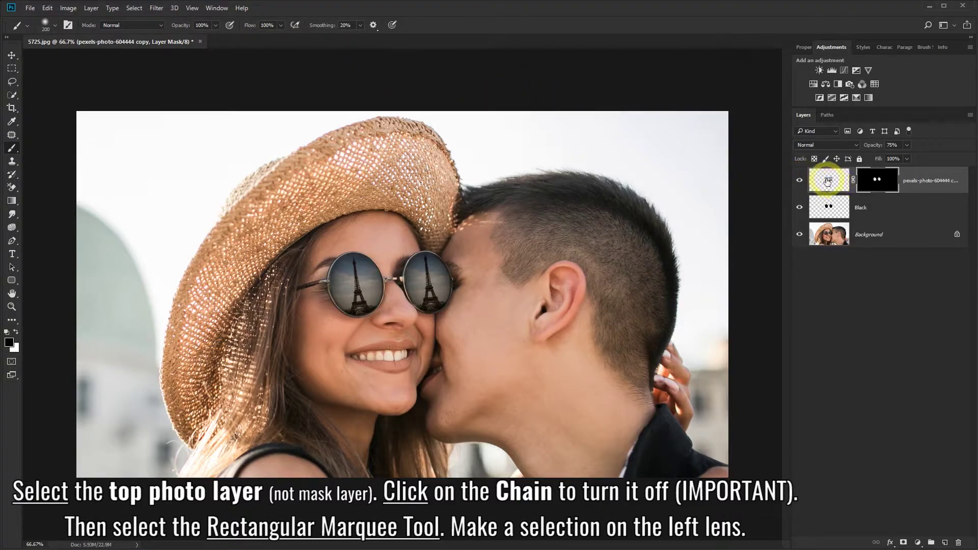
Step: Unlink the photo from its mask and apply Spherize to a marquee around the left lens
click(827, 181)
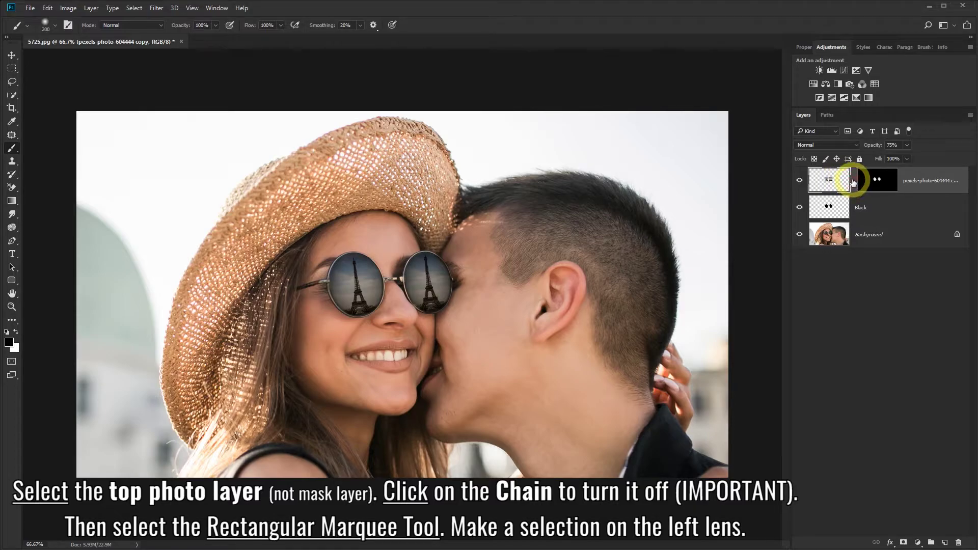
click(853, 179)
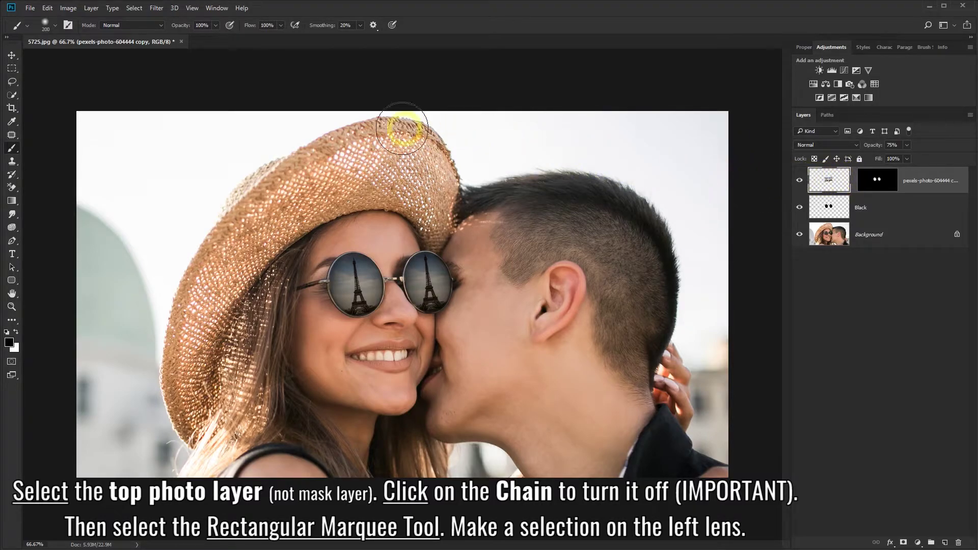
click(12, 68)
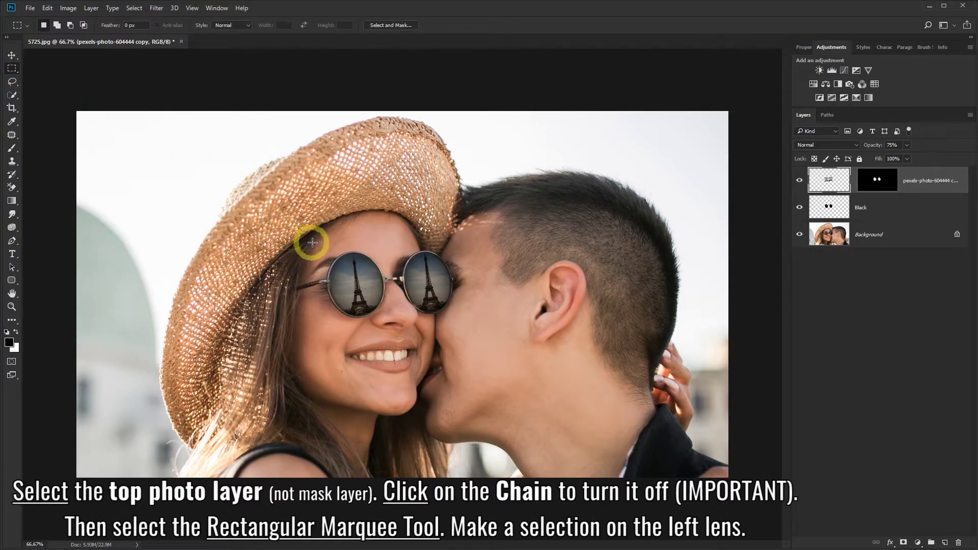
drag(314, 243, 395, 326)
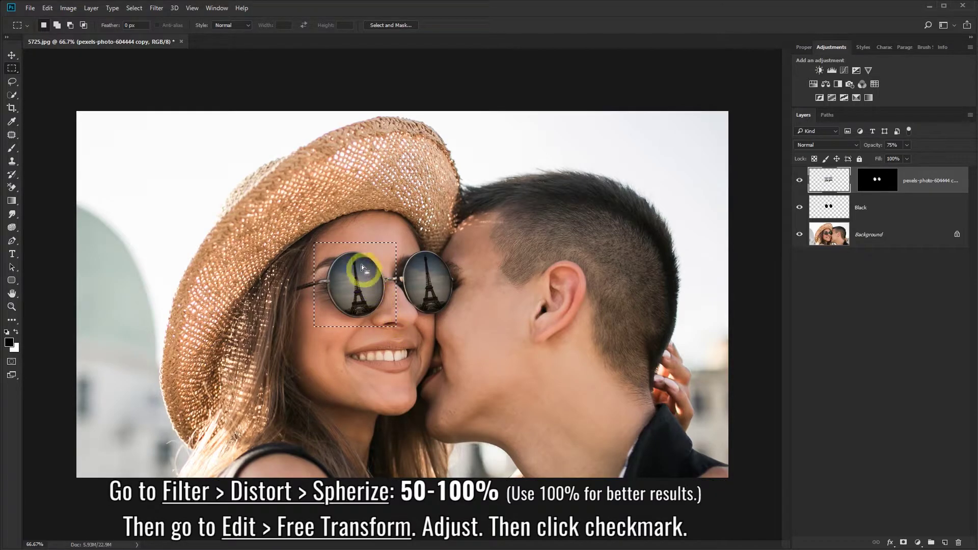
click(156, 8)
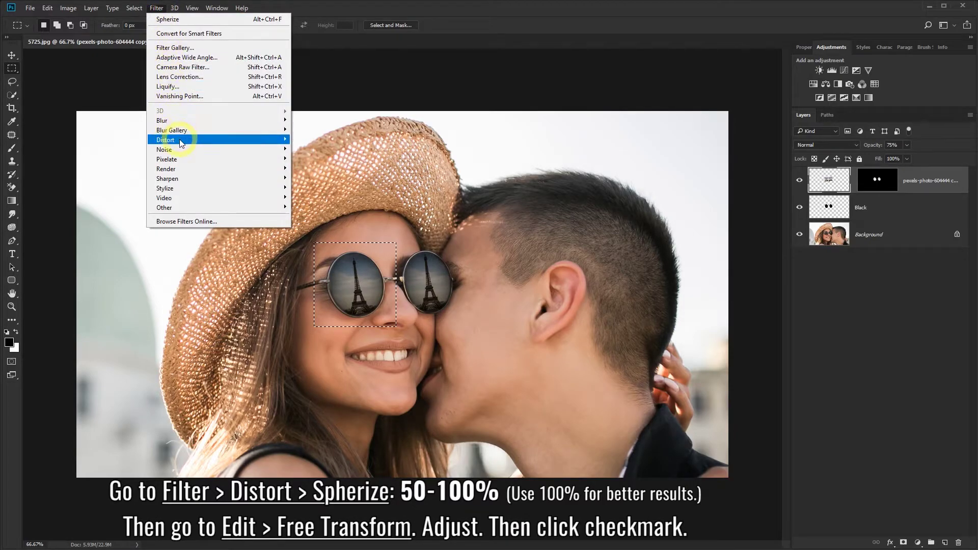
mouse_move(165, 139)
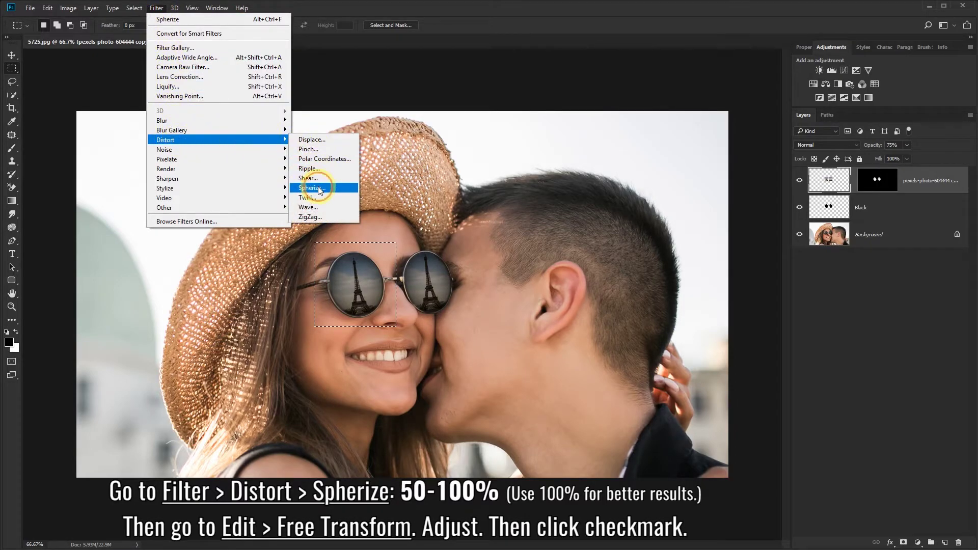
click(319, 189)
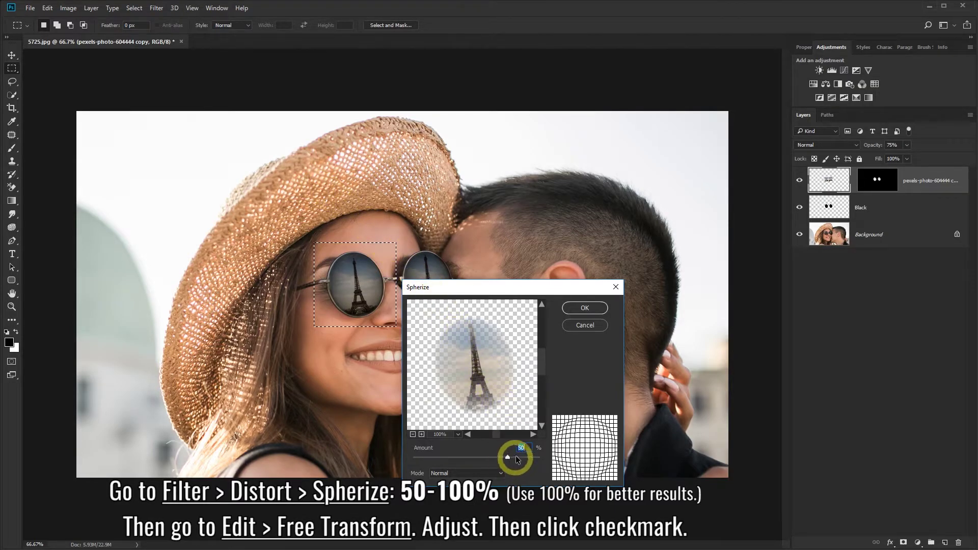
click(584, 309)
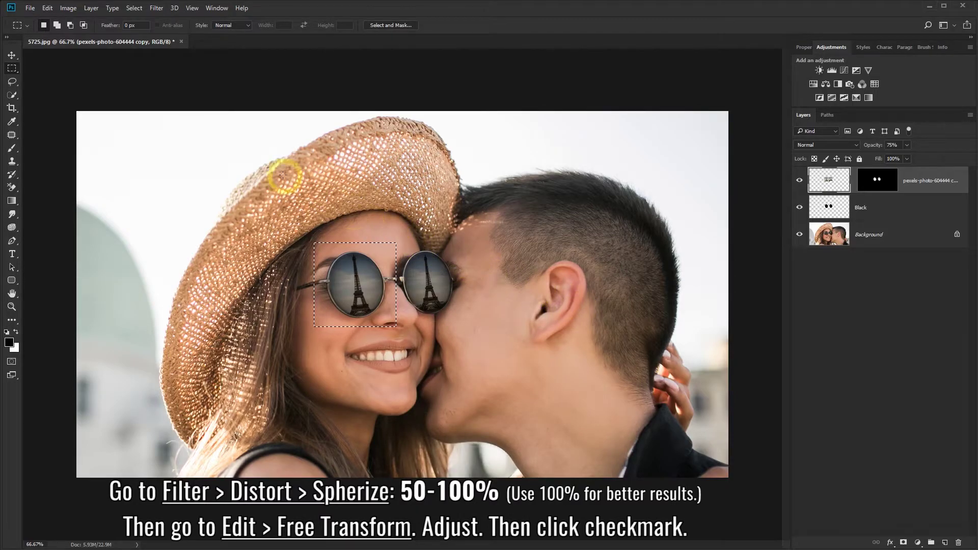
Step: Shrink the spherized left lens reflection with Free Transform to fit the lens and commit
click(48, 8)
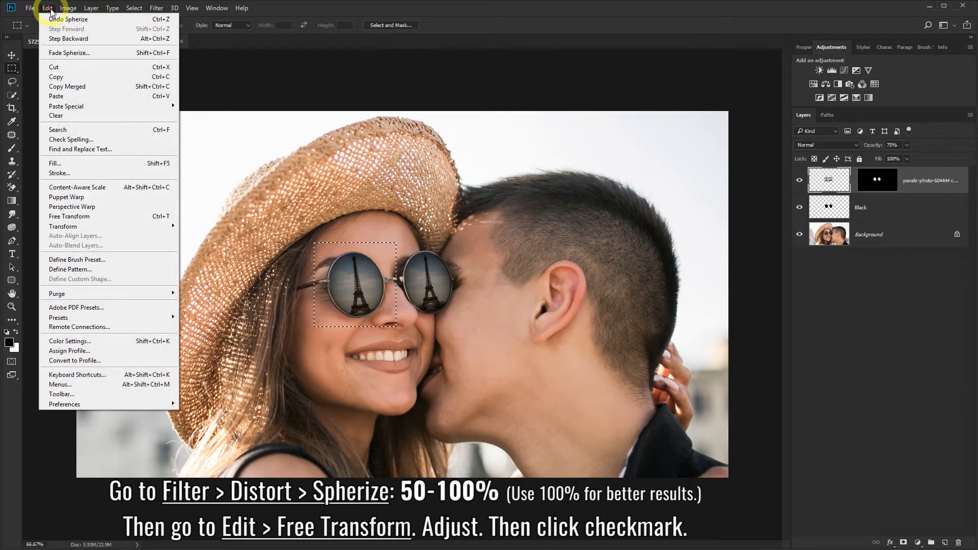
click(85, 218)
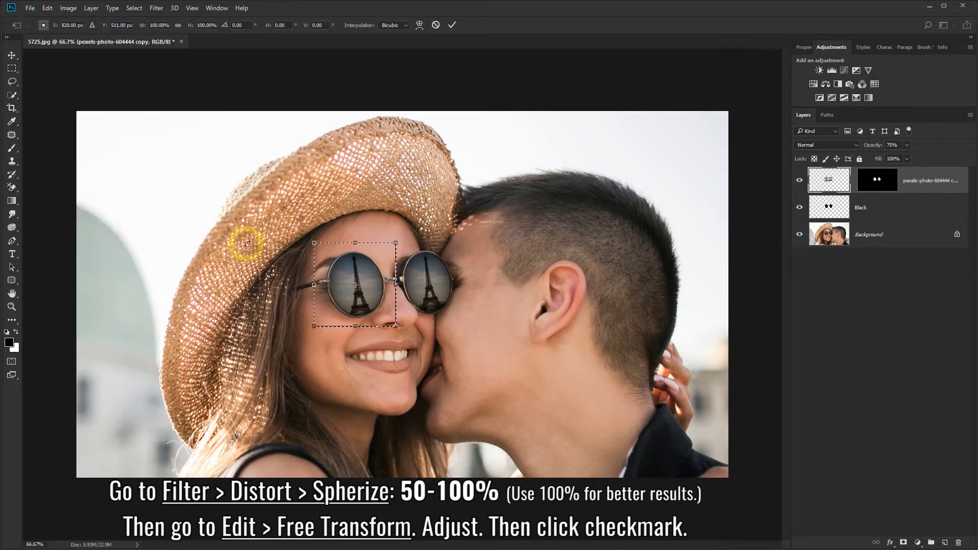
drag(313, 243, 317, 247)
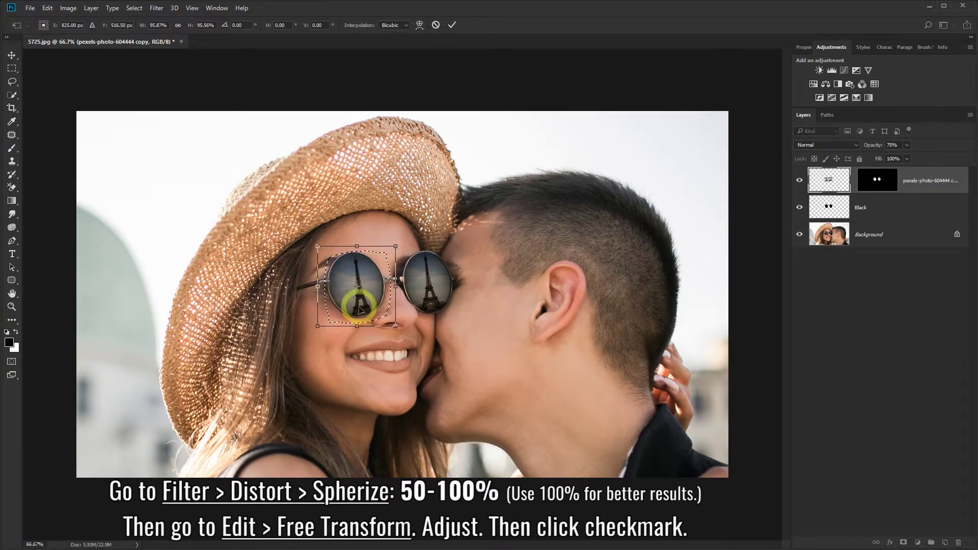
drag(396, 326, 387, 319)
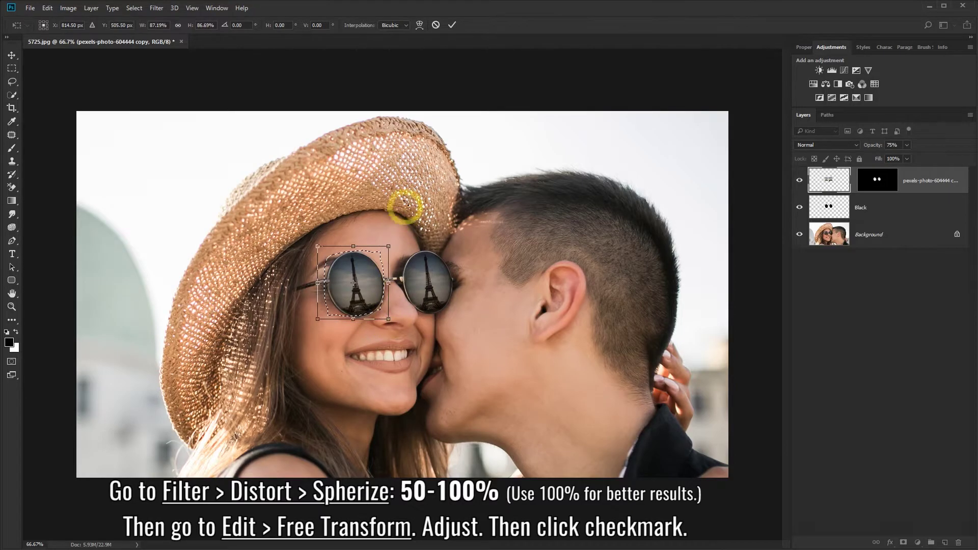
click(452, 26)
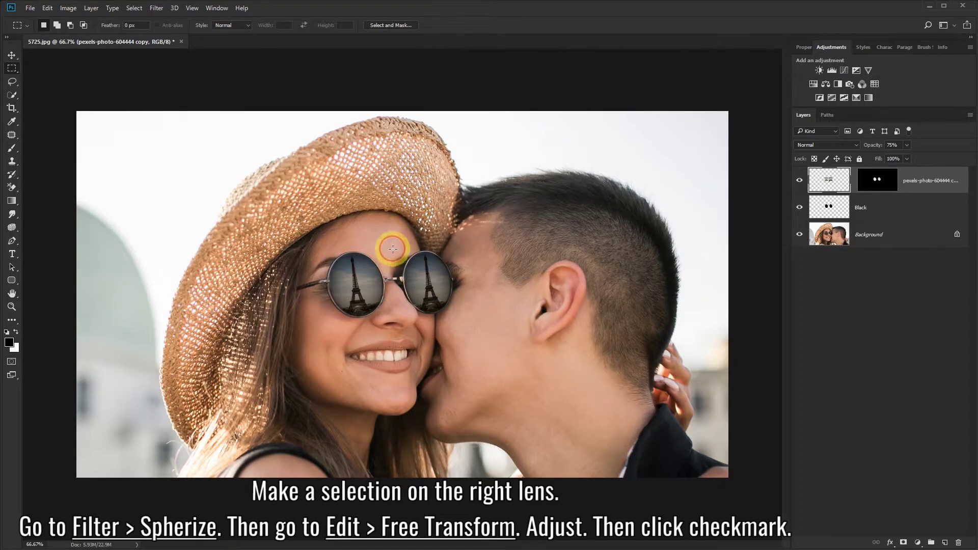
Step: Marquee the right lens area, nudge it up onto the lens, and apply Spherize
drag(393, 249, 468, 325)
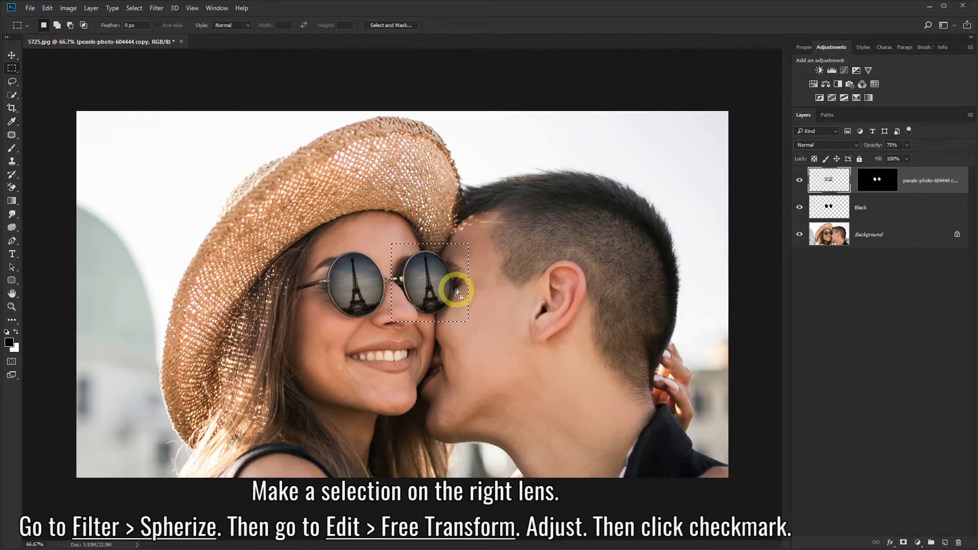
key(shift+Up)
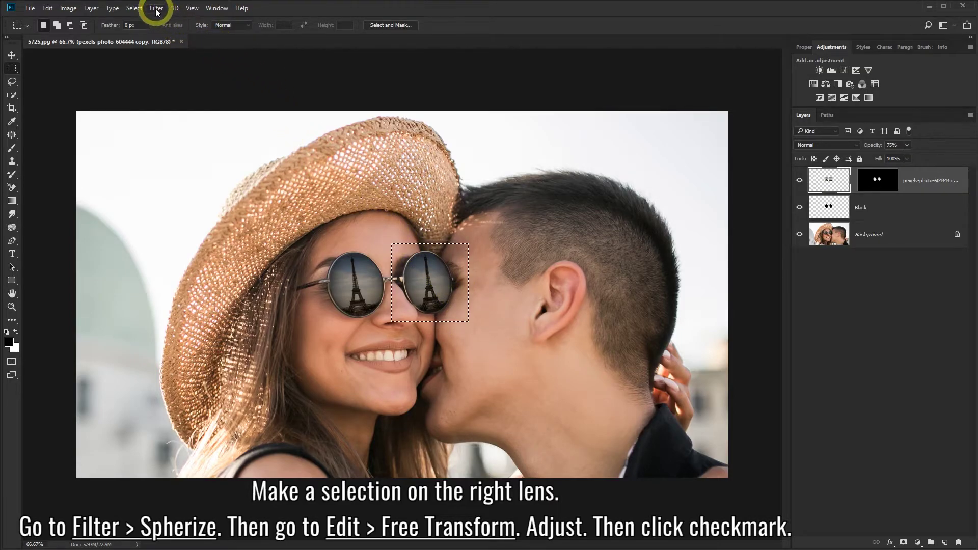
click(156, 8)
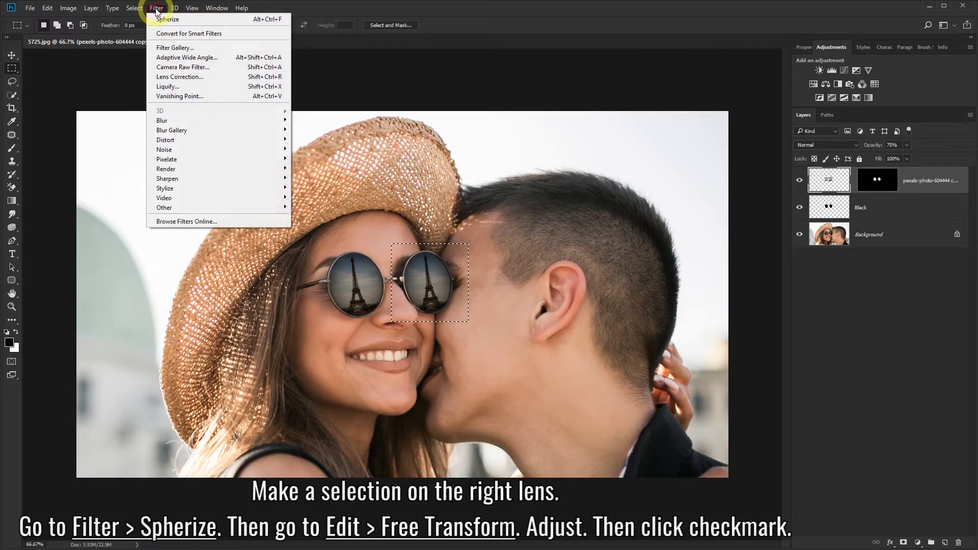
click(188, 21)
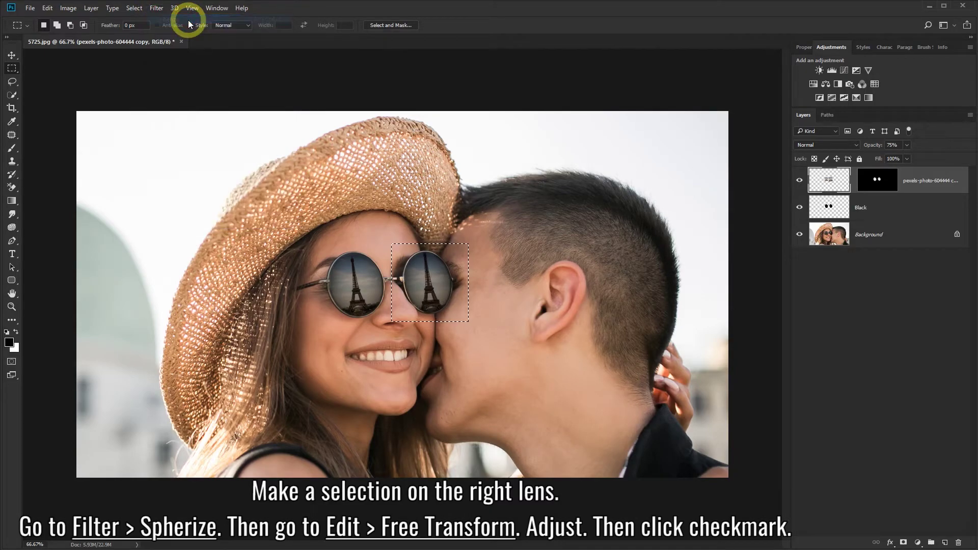
Step: Resize the right lens reflection with Free Transform to fit the lens, commit, and deselect
click(47, 9)
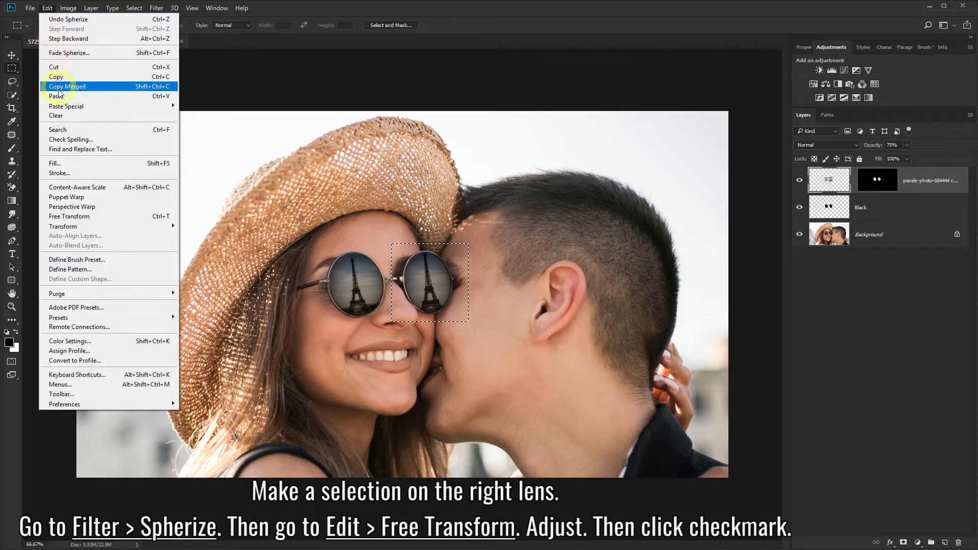
click(70, 218)
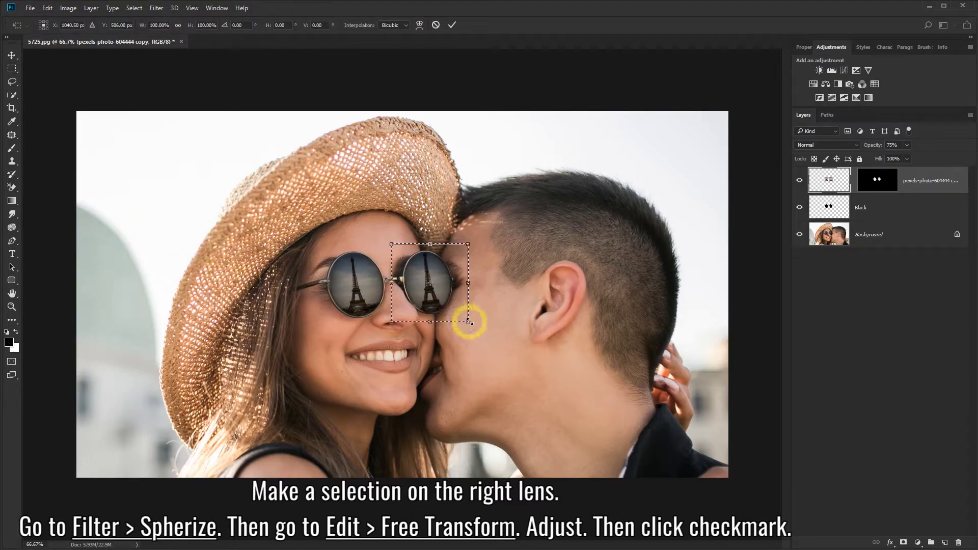
drag(468, 321, 463, 315)
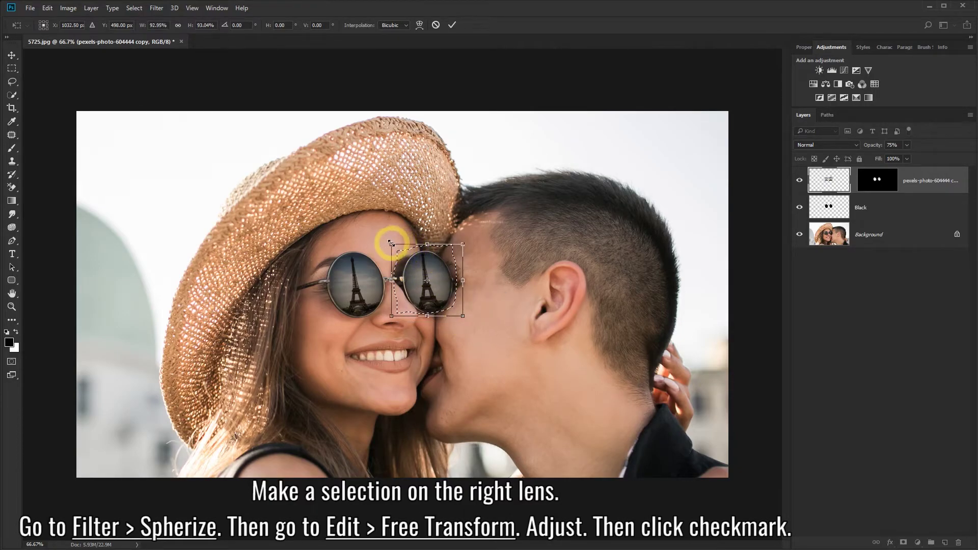
drag(390, 243, 398, 250)
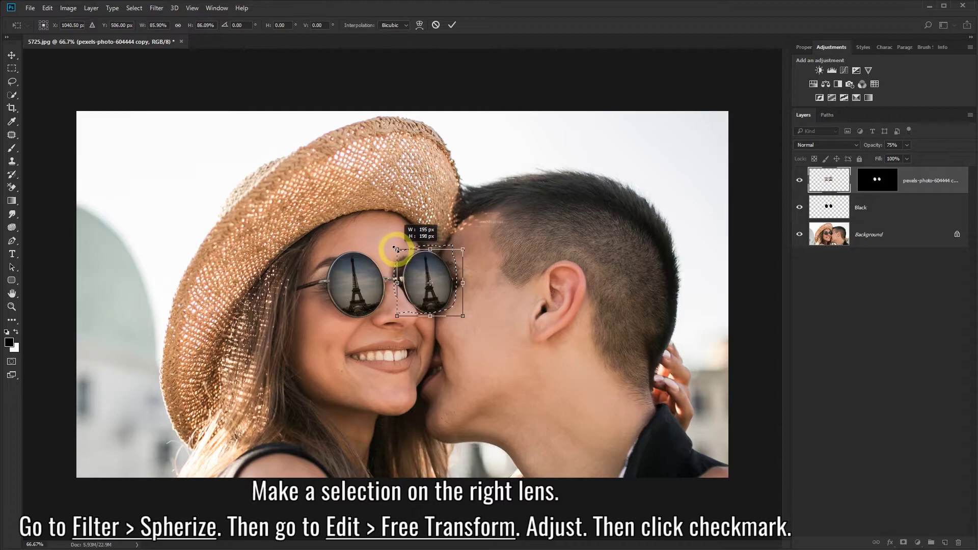
drag(397, 250, 395, 248)
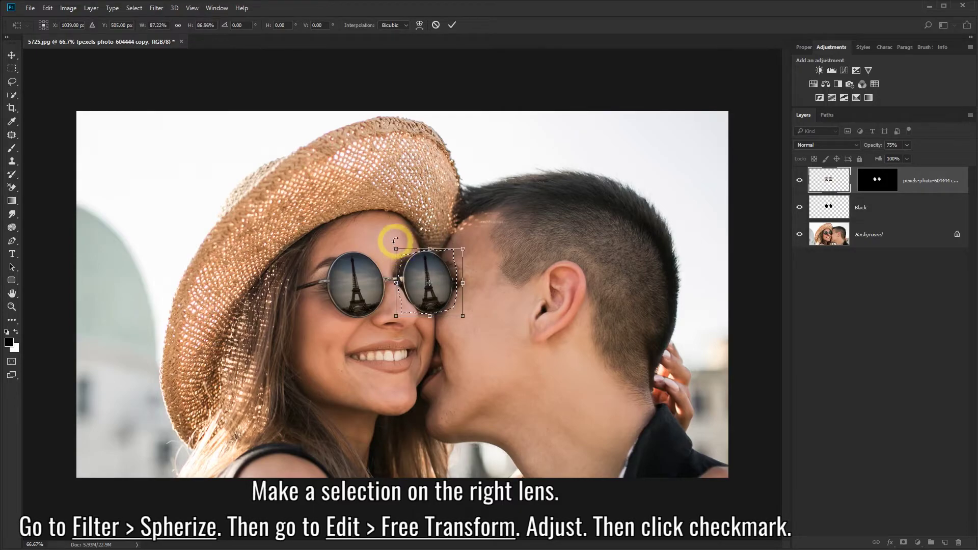
click(452, 25)
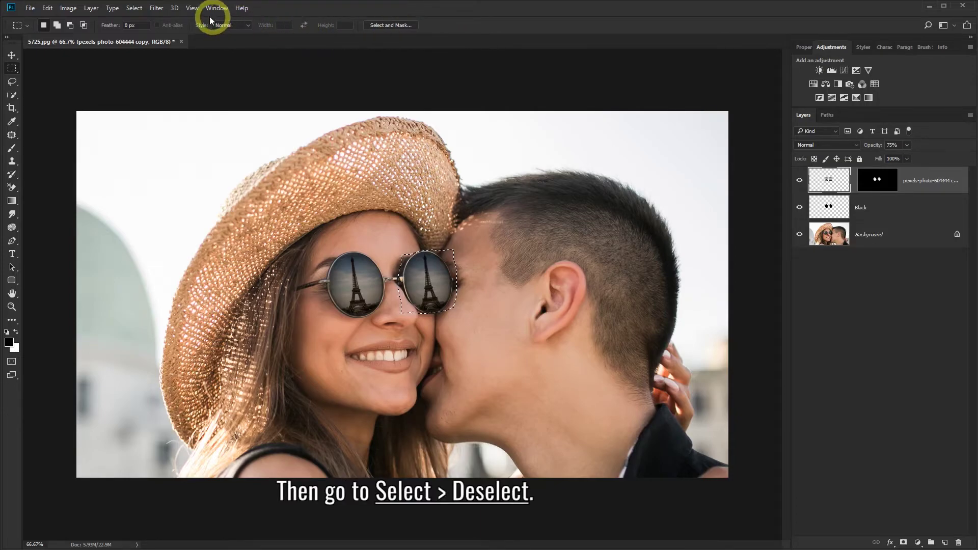
click(134, 8)
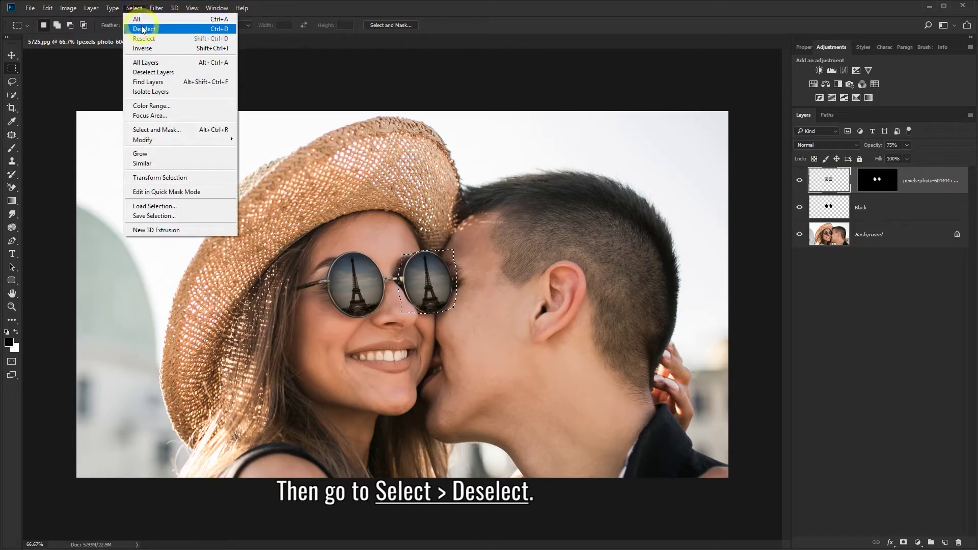
click(144, 29)
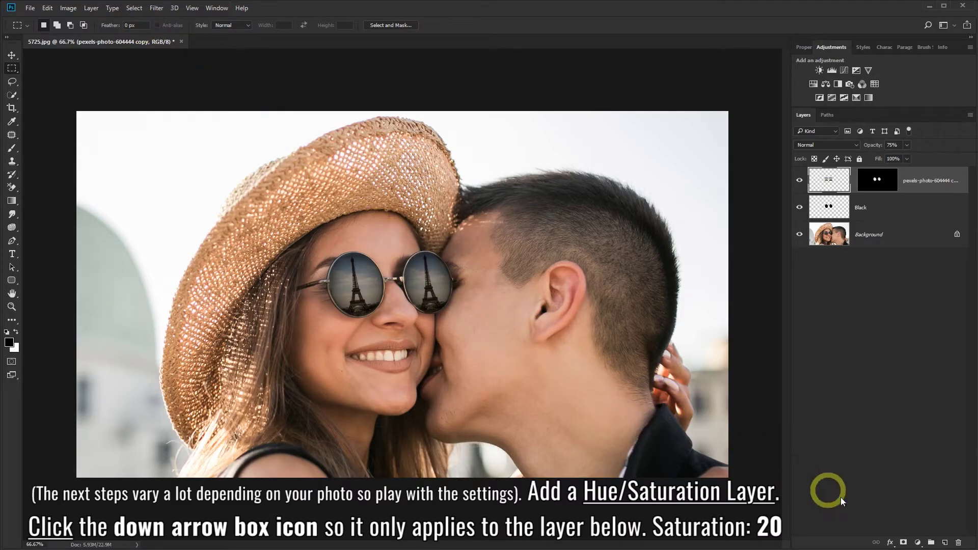
Step: Add a Hue/Saturation adjustment clipped to the Eiffel photo layer with Saturation +30
click(917, 542)
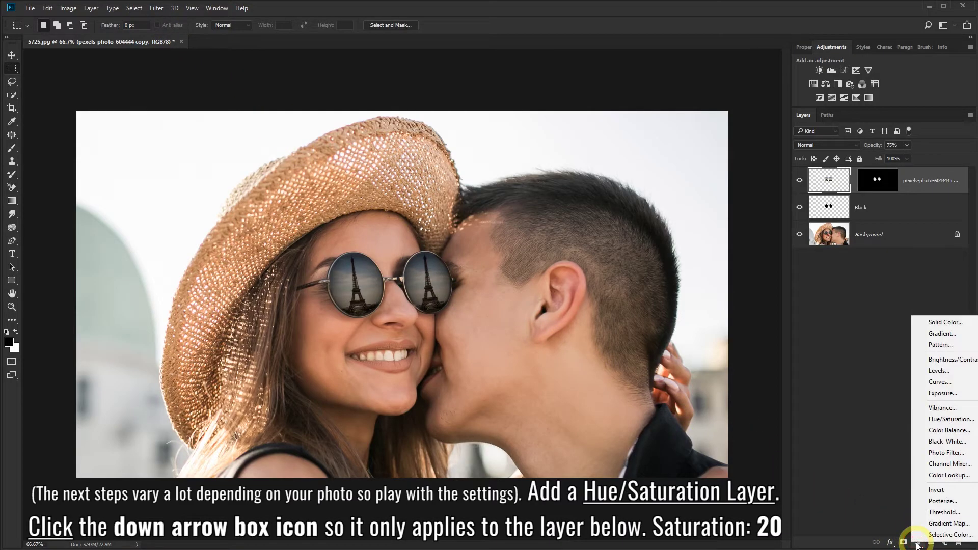
click(941, 418)
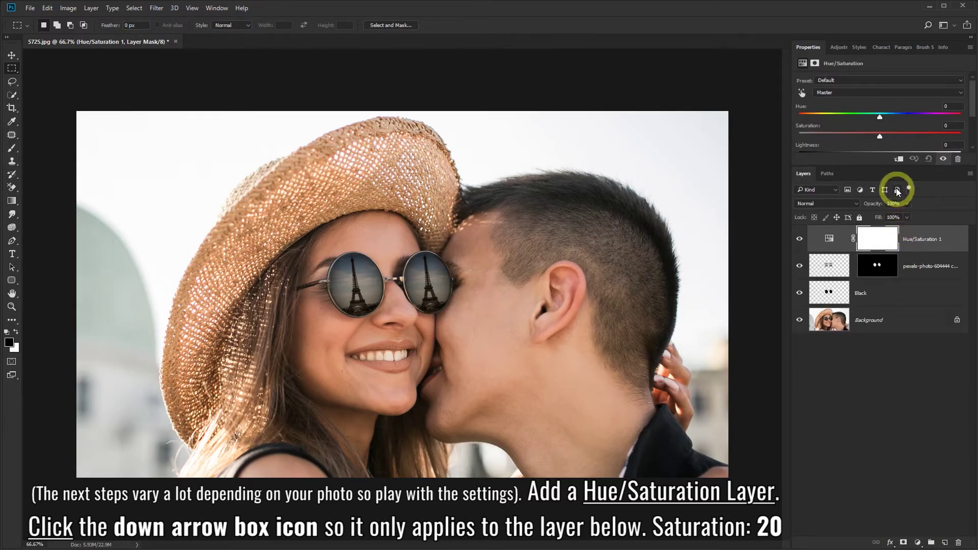
drag(887, 165, 888, 215)
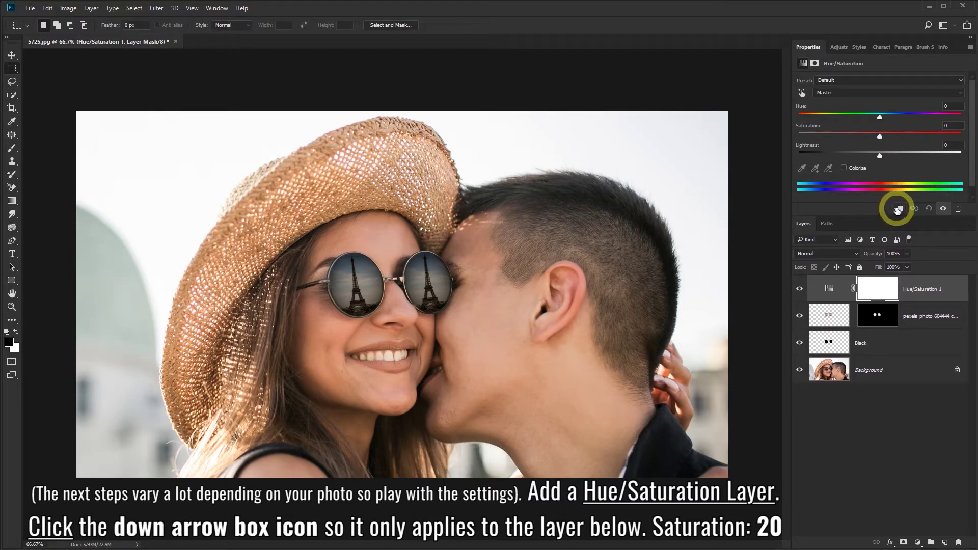
click(898, 210)
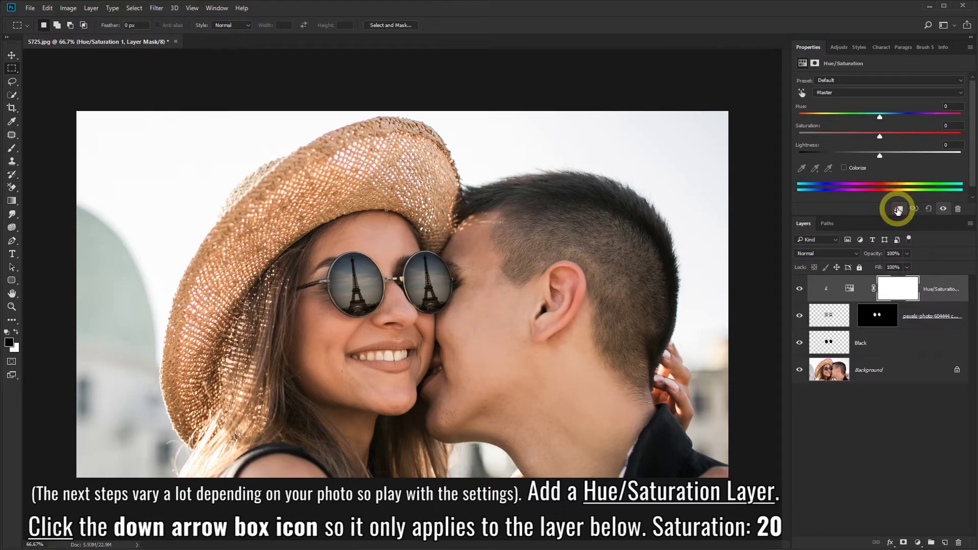
click(946, 126)
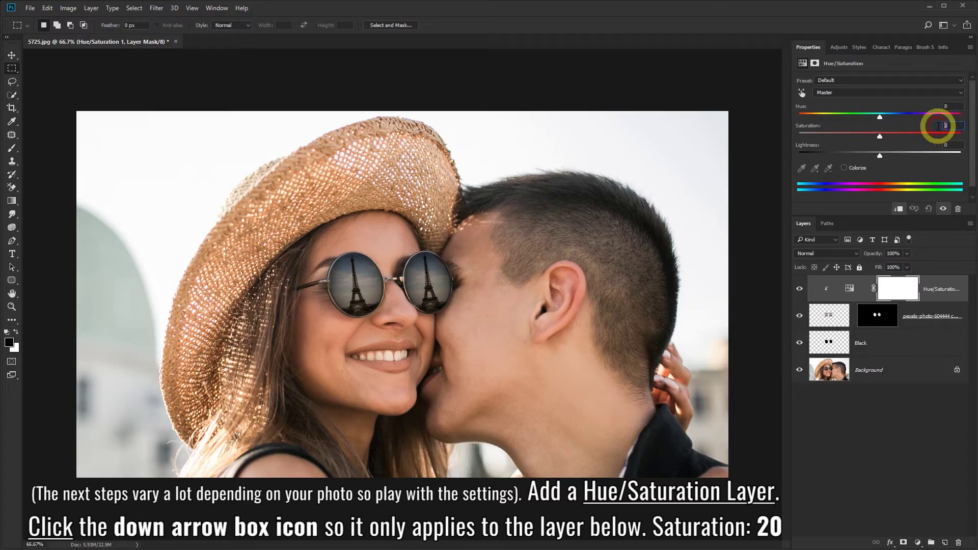
text(30)
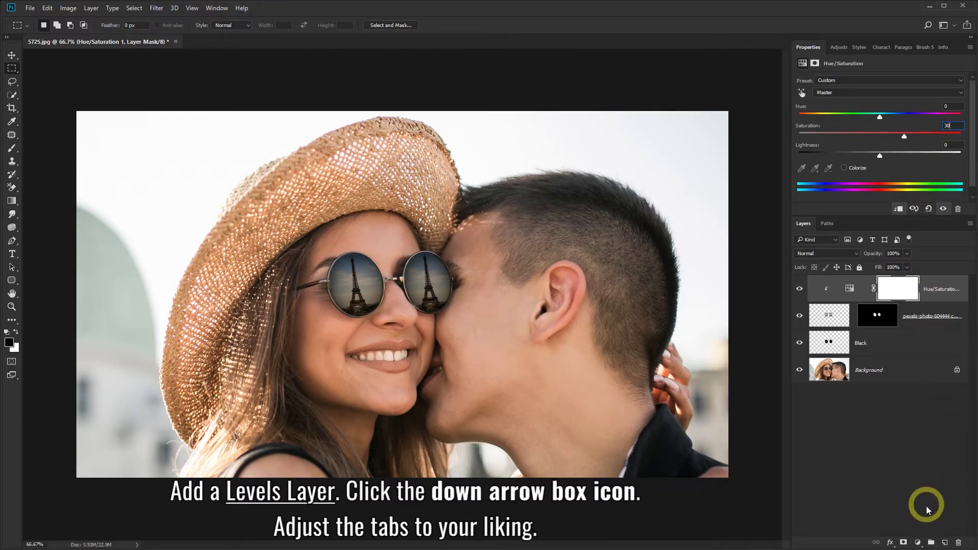
Step: Add a clipped Levels adjustment with black input at 29 and black output at 46
click(918, 544)
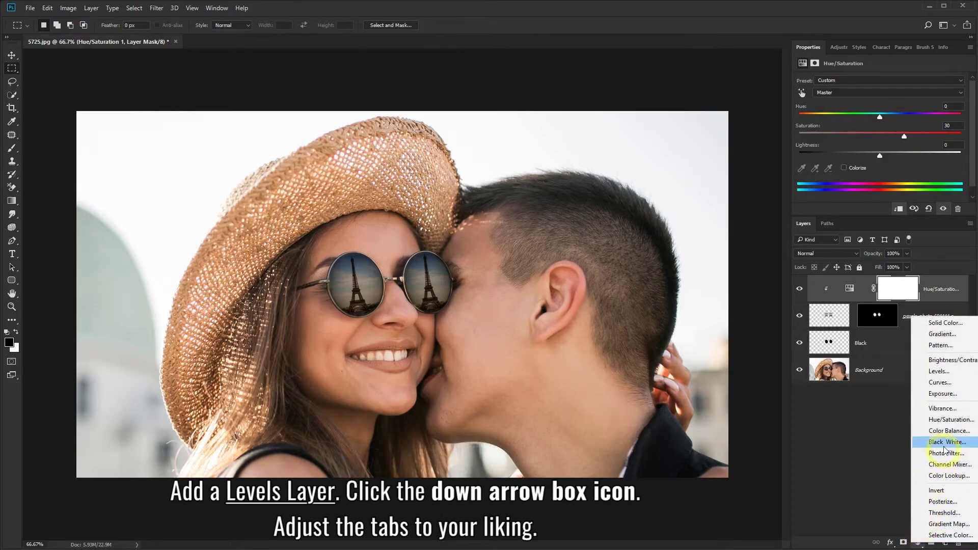
click(934, 371)
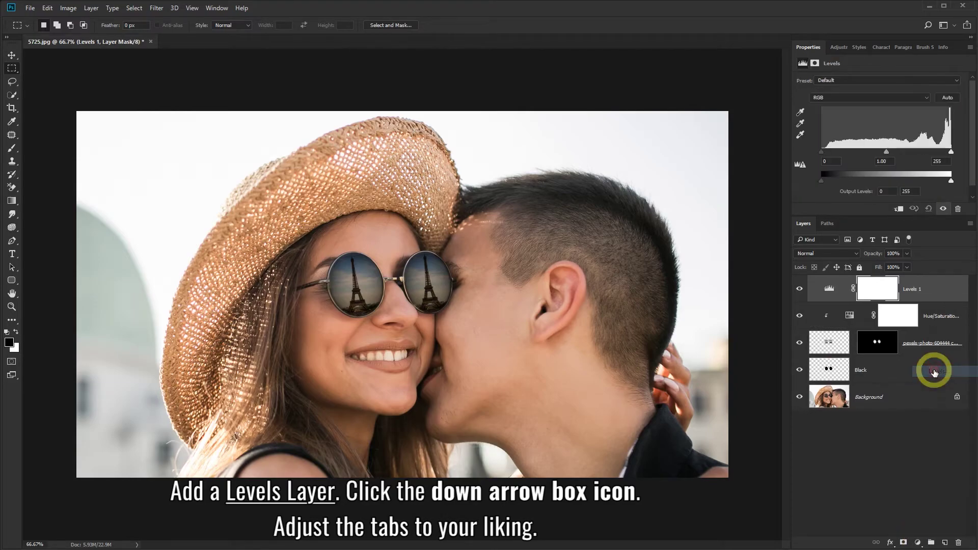
click(898, 210)
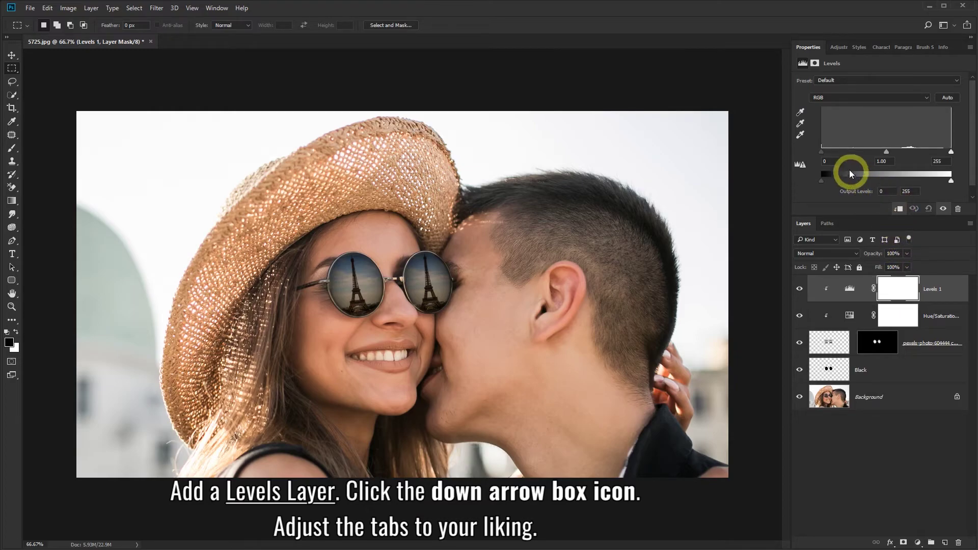
drag(821, 151, 838, 156)
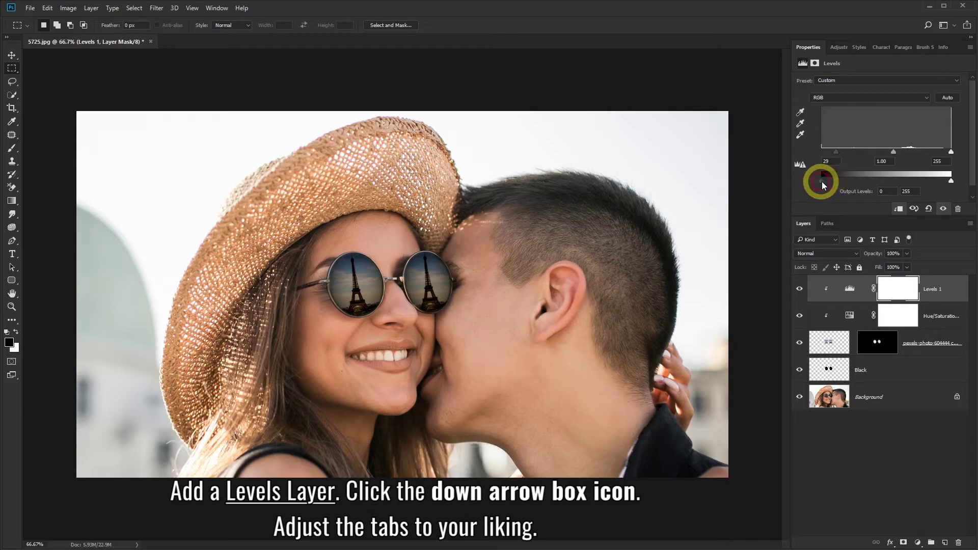
drag(838, 182, 849, 183)
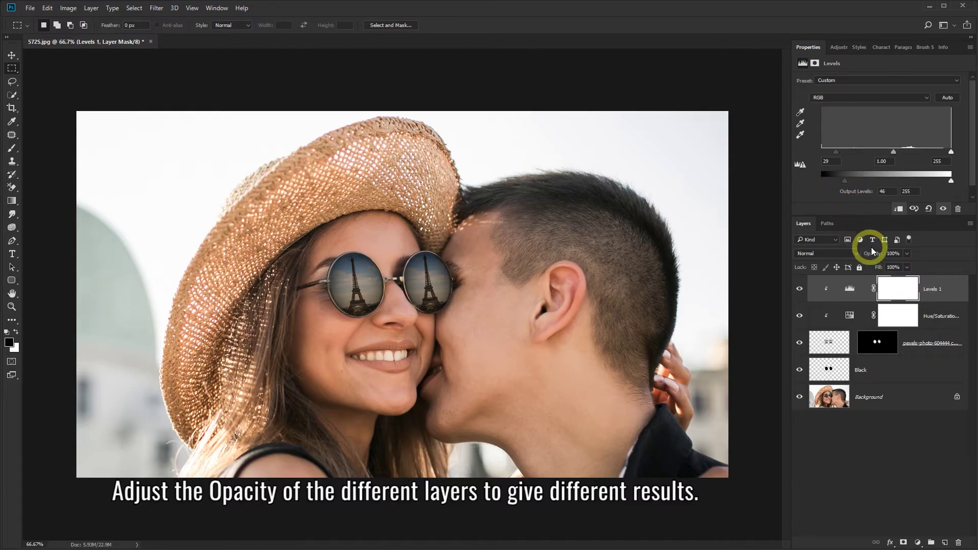
Step: Set Levels 1 opacity to 50% and the Eiffel photo layer's opacity to about 88%
click(908, 253)
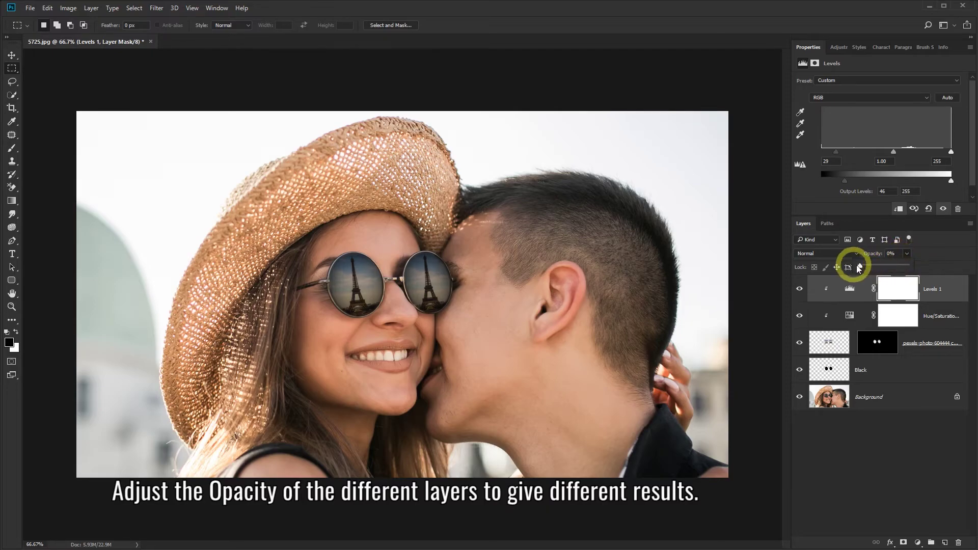
drag(858, 268, 883, 267)
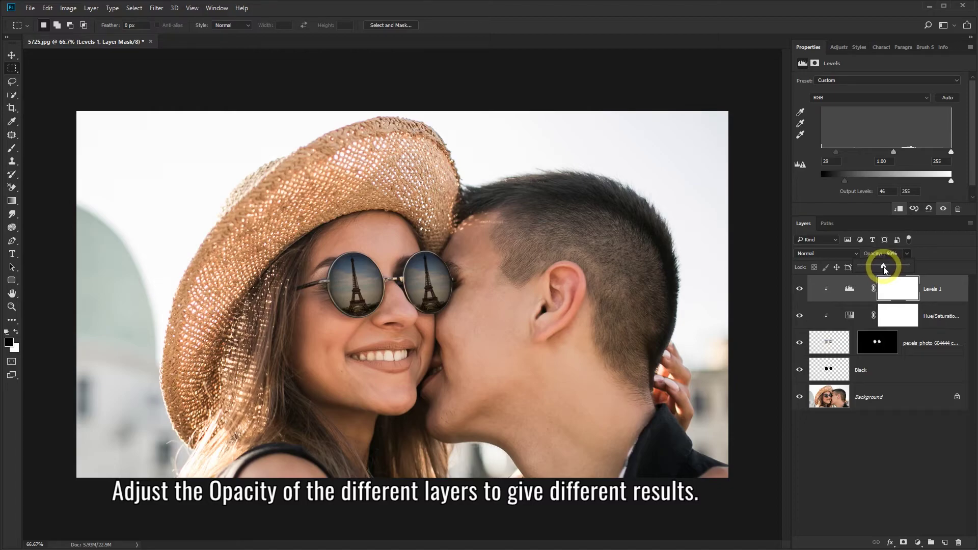
click(940, 313)
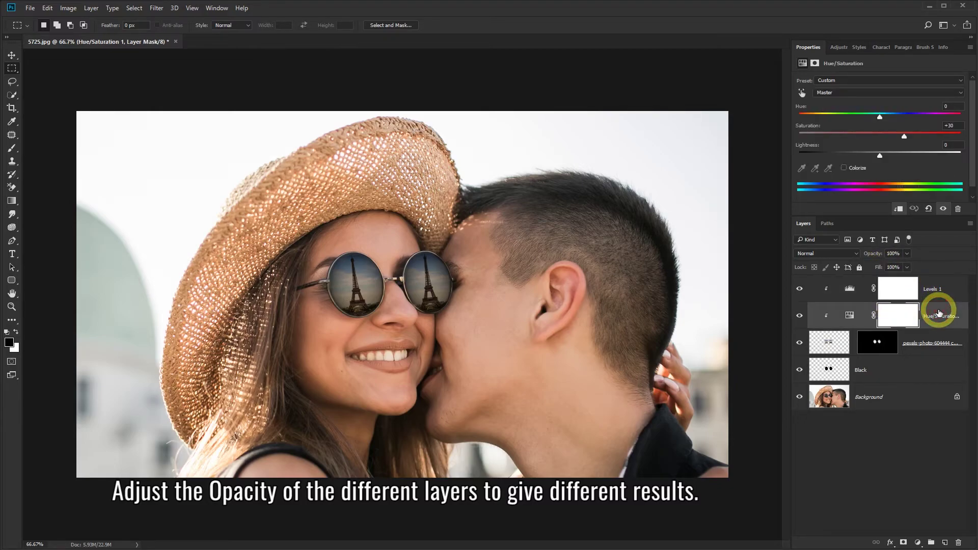
click(915, 340)
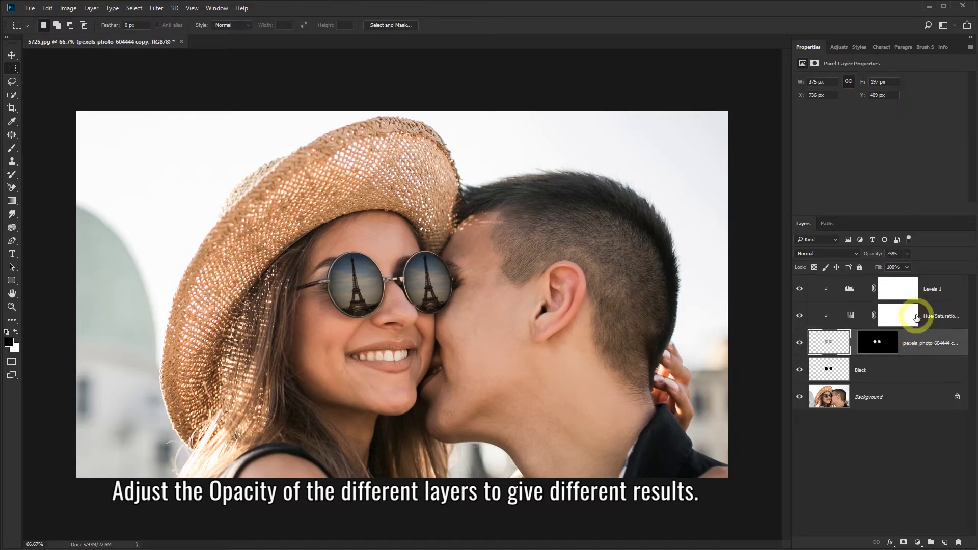
drag(907, 273, 911, 265)
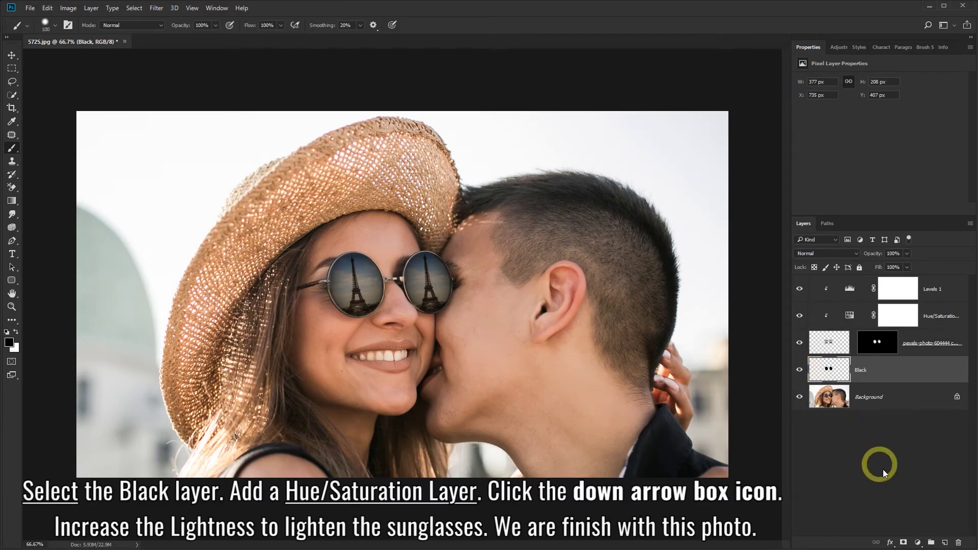
Step: Add a Hue/Saturation layer clipped to the Black layer with Lightness raised to +43
click(917, 543)
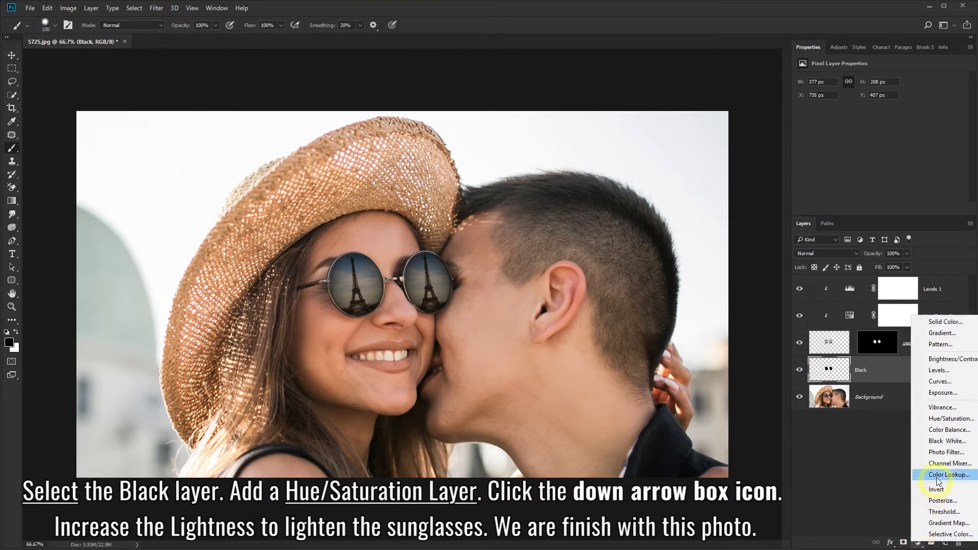
click(943, 419)
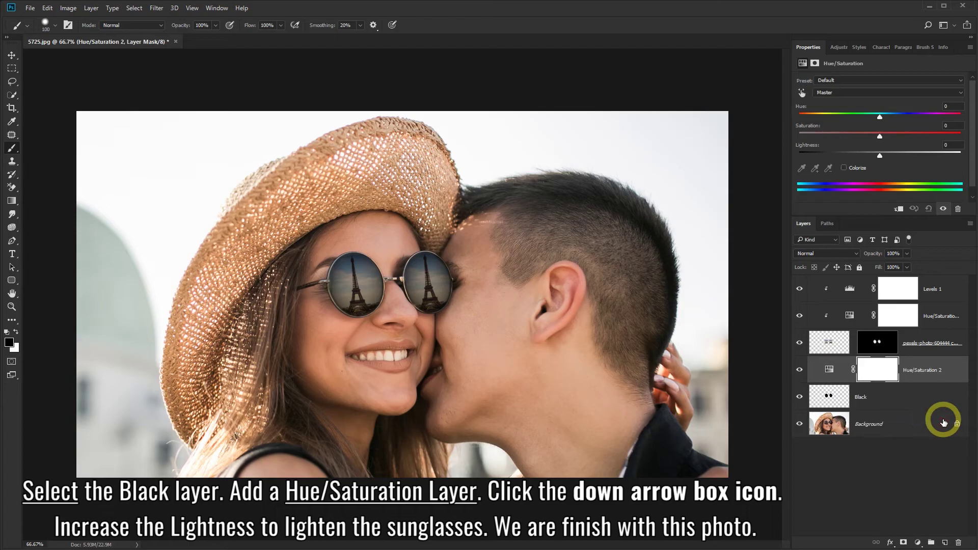
click(900, 210)
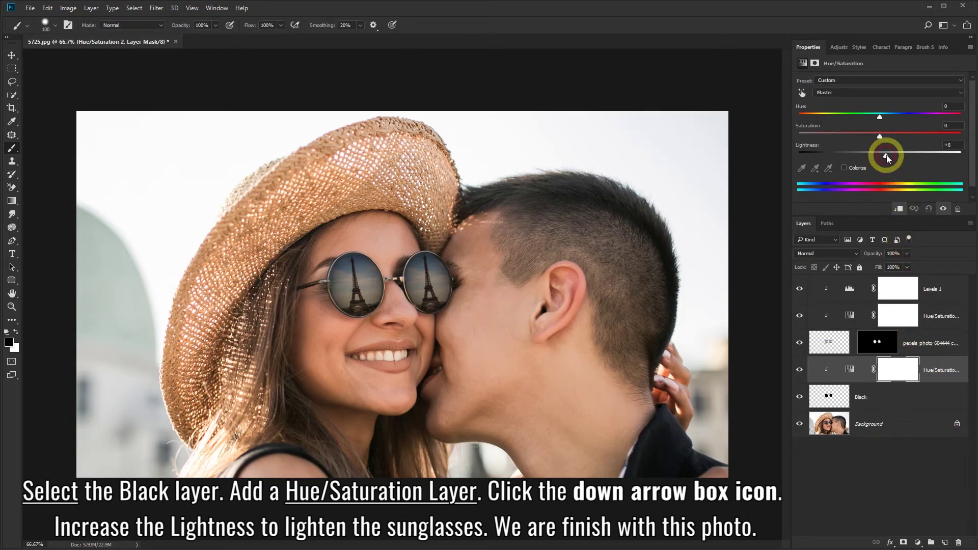
mouse_move(880, 155)
mouse_down()
mouse_move(928, 155)
mouse_move(894, 155)
mouse_up()
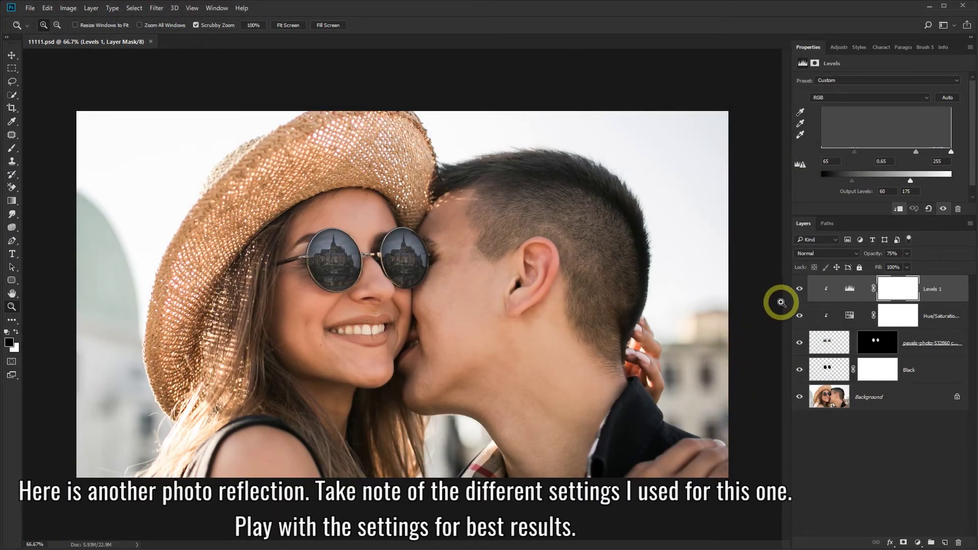
Step: Review the castle example's Levels, Hue/Saturation, castle photo and Black layer settings
click(951, 286)
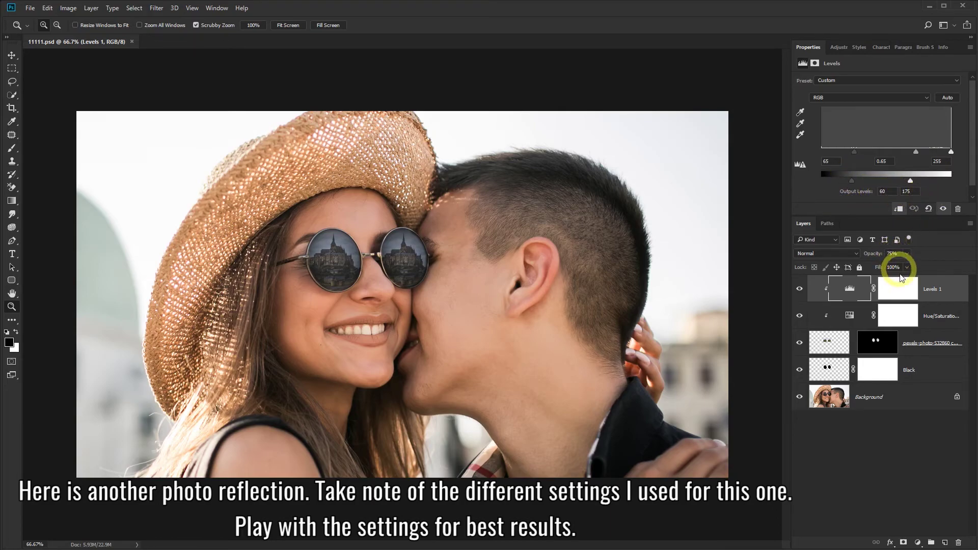
click(935, 312)
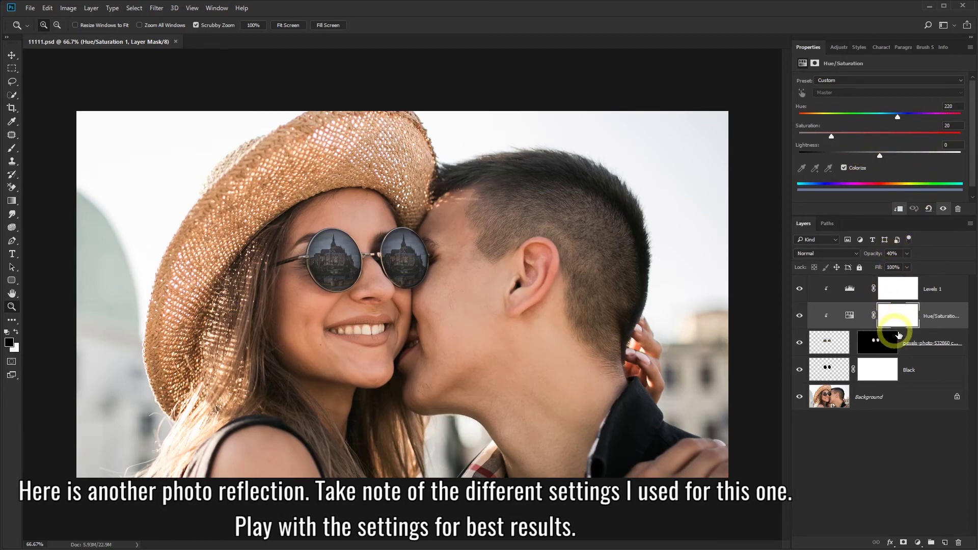
click(912, 340)
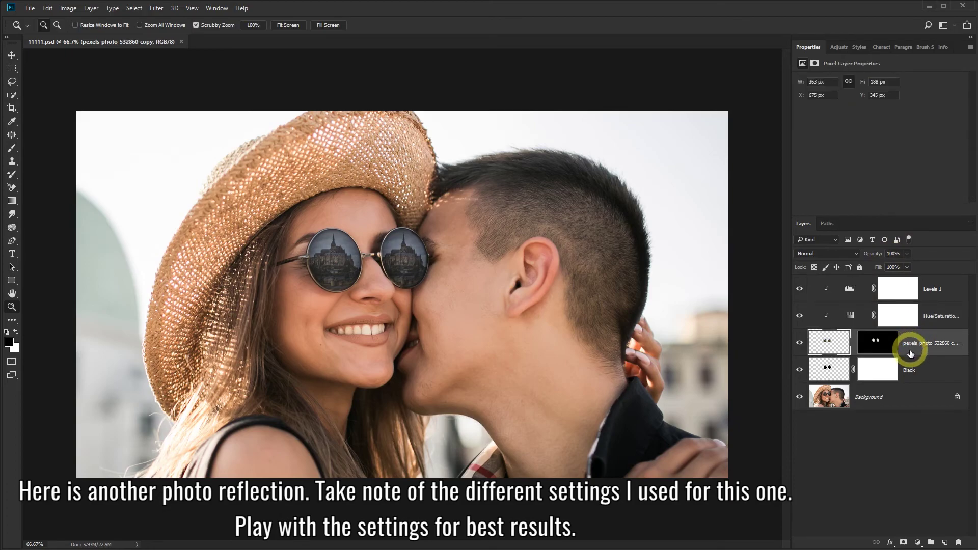
click(912, 369)
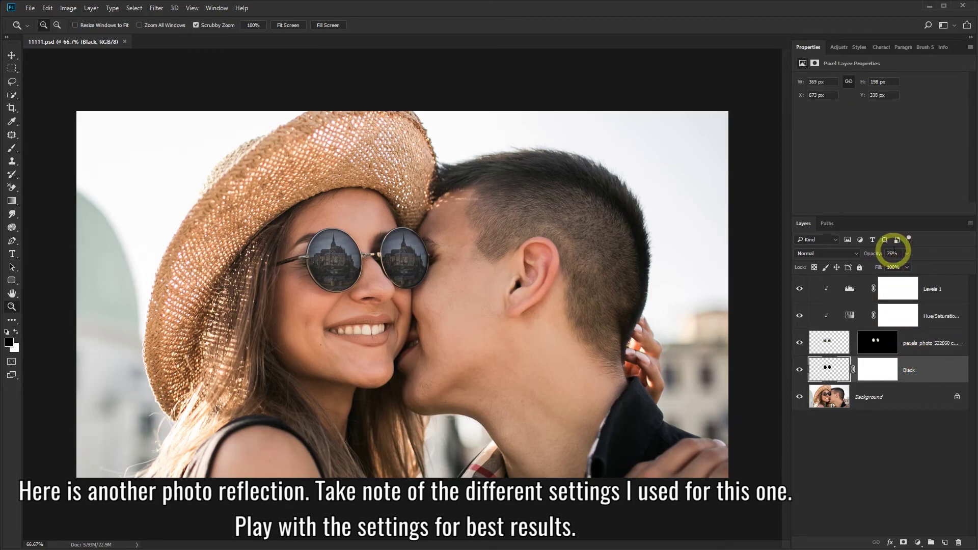